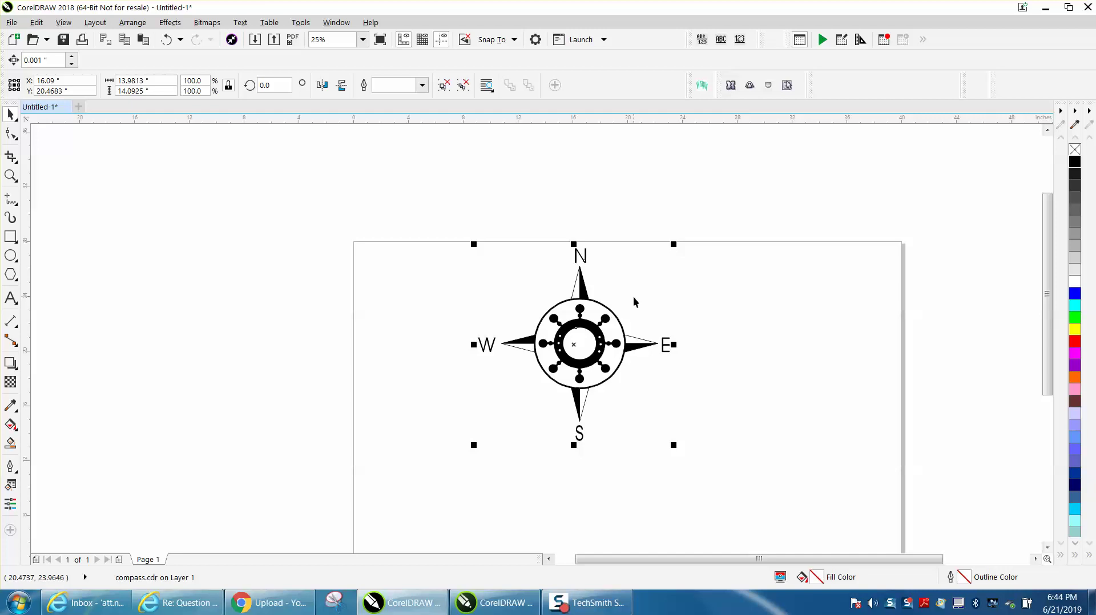
Replace the compass artwork with a fresh copy centred on the page at X 20, Y 14 inches
{"action": "key", "text": "Delete"}
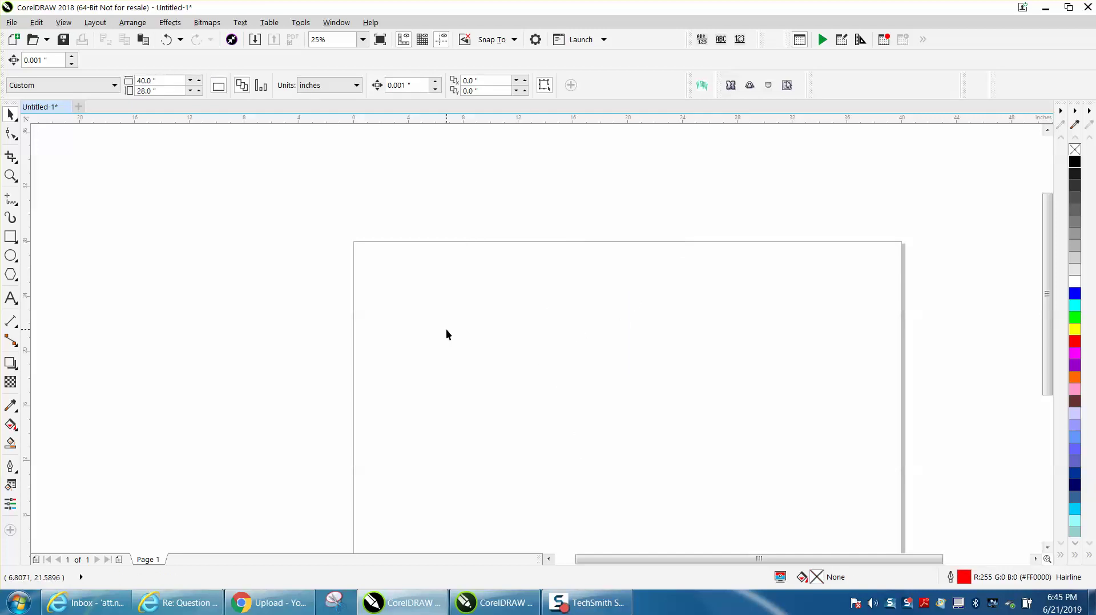
{"action": "scroll", "coordinate": [446, 335], "scroll_direction": "down", "scroll_amount": 1}
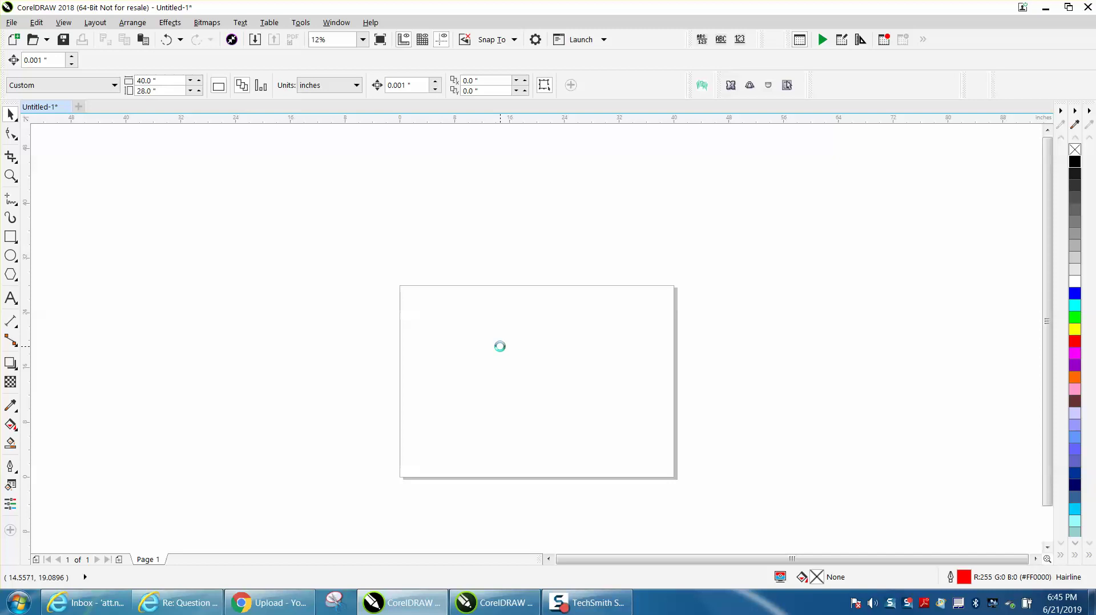
{"action": "key", "text": "ctrl+z"}
{"action": "scroll", "coordinate": [501, 347], "scroll_direction": "up", "scroll_amount": 1}
{"action": "scroll", "coordinate": [503, 348], "scroll_direction": "down", "scroll_amount": 1}
{"action": "scroll", "coordinate": [503, 348], "scroll_direction": "up", "scroll_amount": 1}
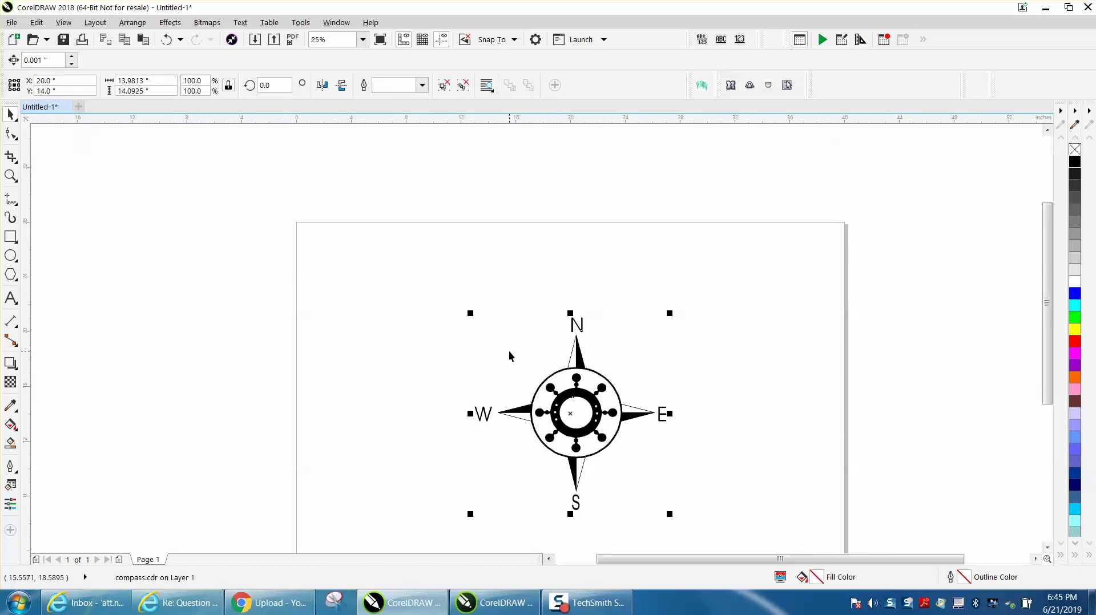
{"action": "scroll", "coordinate": [505, 352], "scroll_direction": "down", "scroll_amount": 1}
{"action": "scroll", "coordinate": [504, 353], "scroll_direction": "up", "scroll_amount": 1}
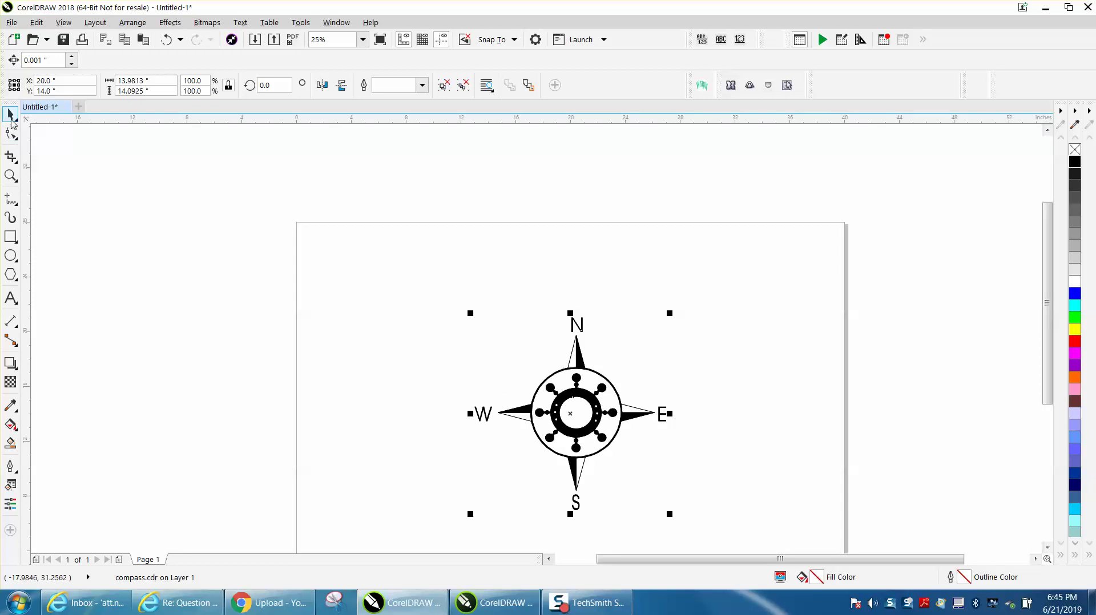
Move the topmost stacked compass away to the page's upper-left corner and delete that duplicate
{"action": "left_click_drag", "start_coordinate": [559, 426], "coordinate": [306, 325]}
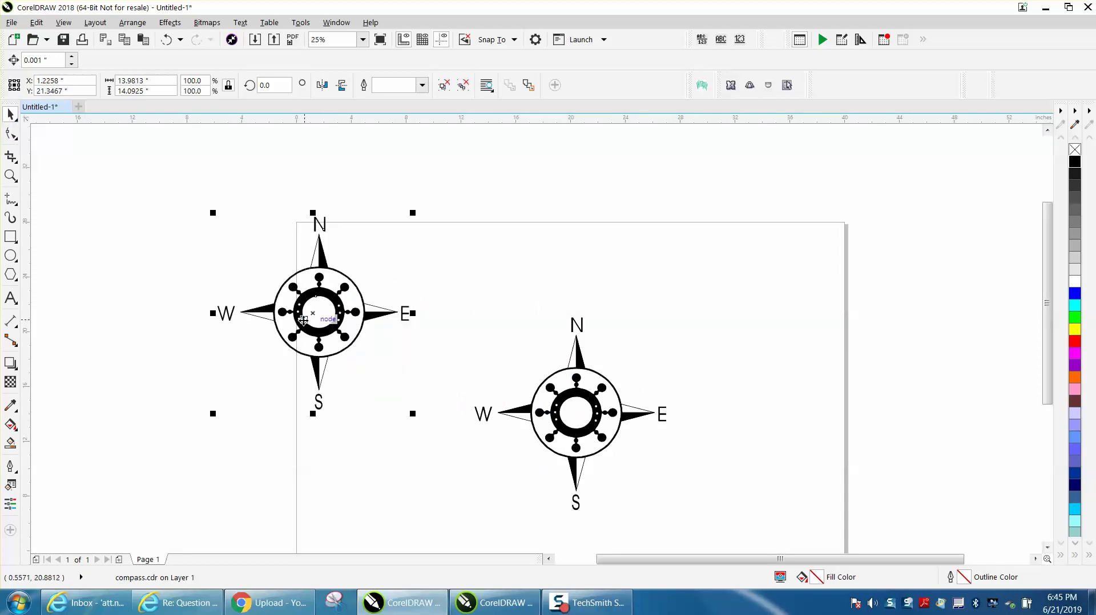
{"action": "key", "text": "Delete"}
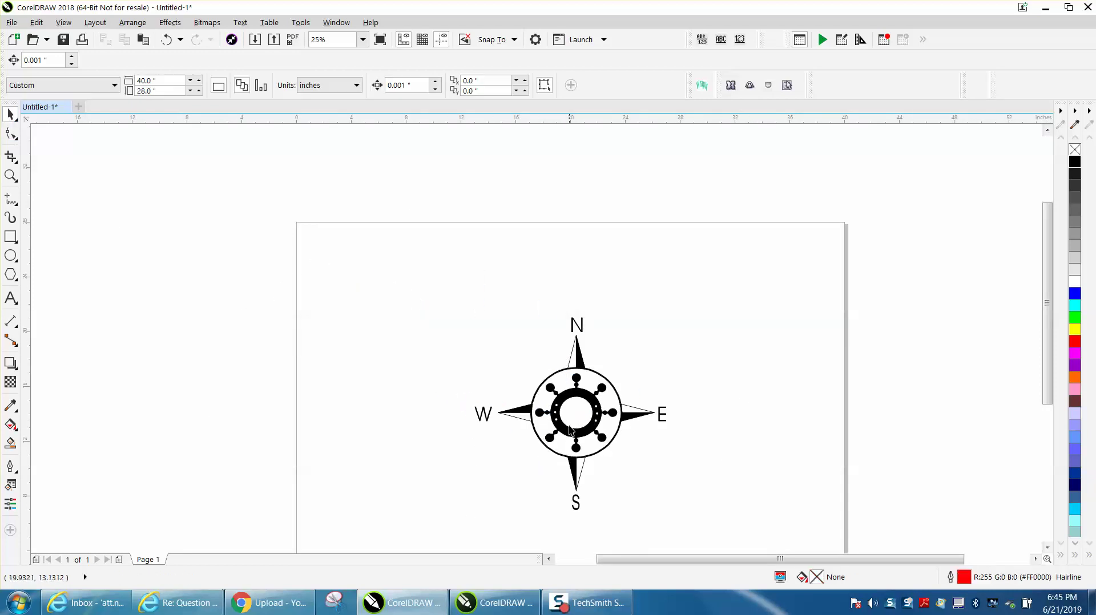
Align the remaining compass to the top and left edges of the page, and delete it
{"action": "left_click", "coordinate": [593, 406]}
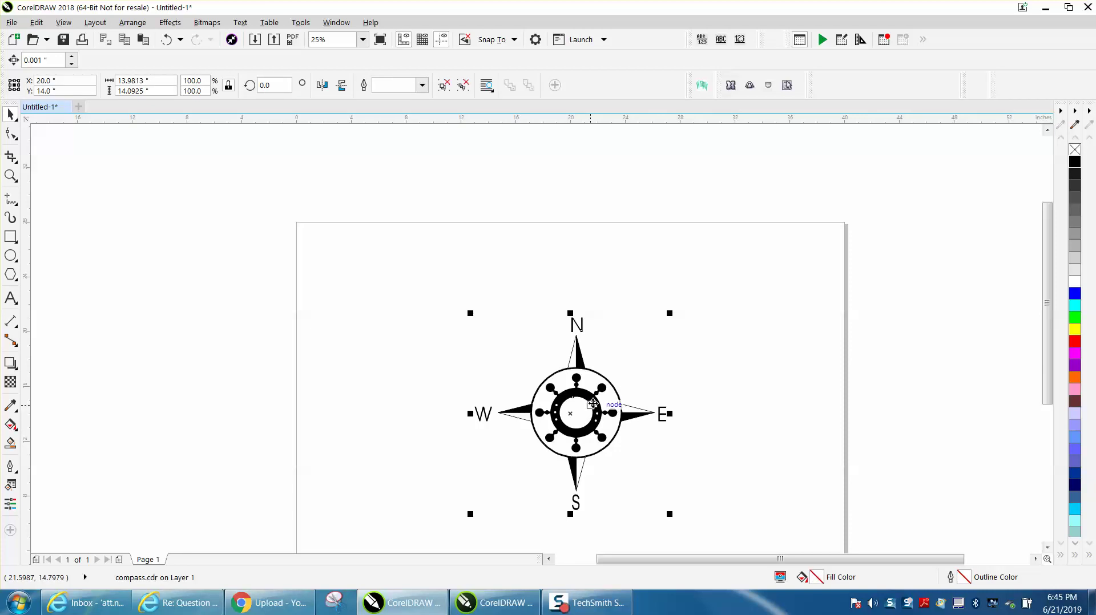
{"action": "key", "text": "t"}
{"action": "key", "text": "l"}
{"action": "left_click", "coordinate": [594, 406]}
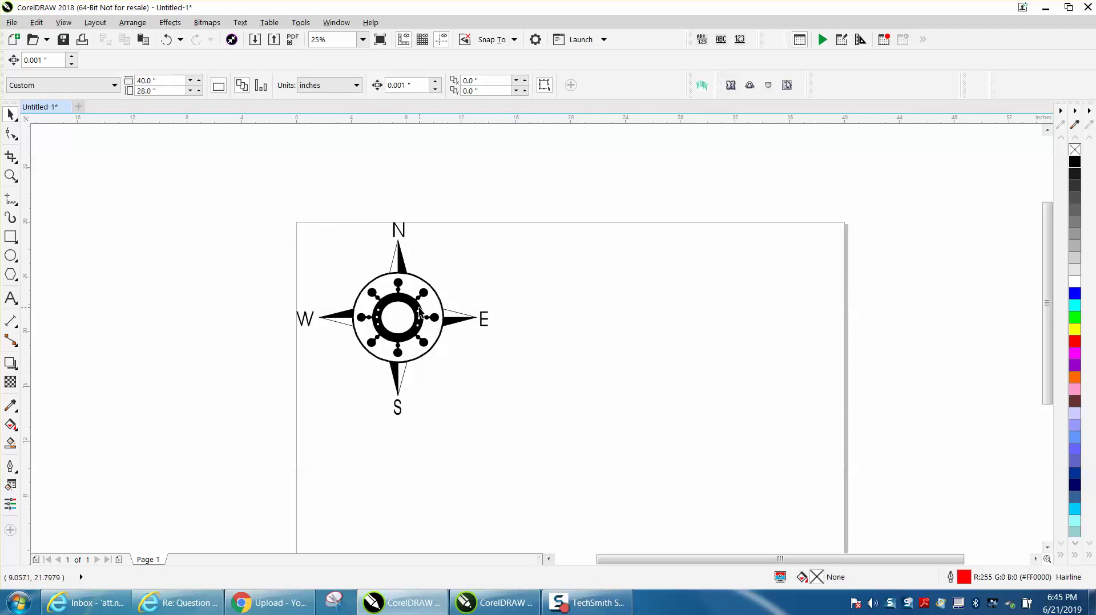
{"action": "left_click", "coordinate": [418, 310]}
{"action": "key", "text": "Delete"}
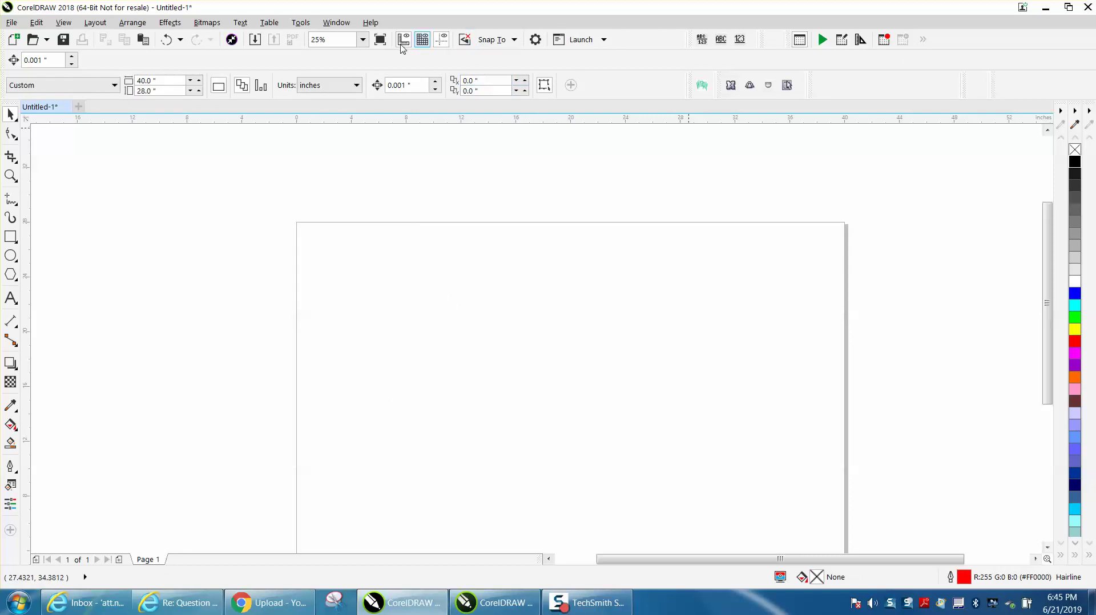
Show the Macro Manager with the list of recorded macros
{"action": "left_click", "coordinate": [298, 23]}
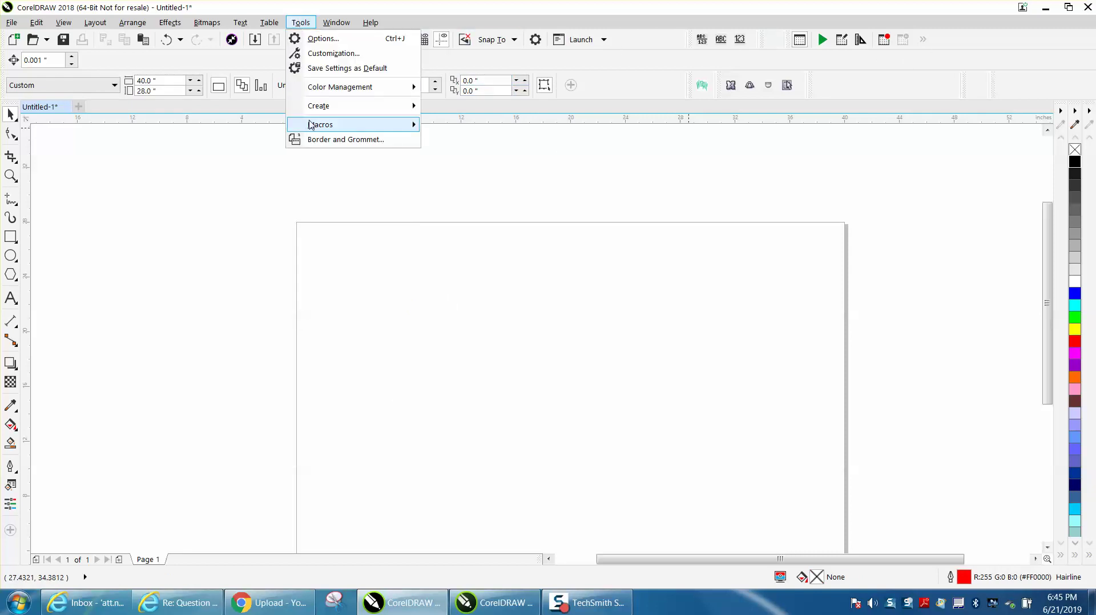
{"action": "mouse_move", "coordinate": [318, 125]}
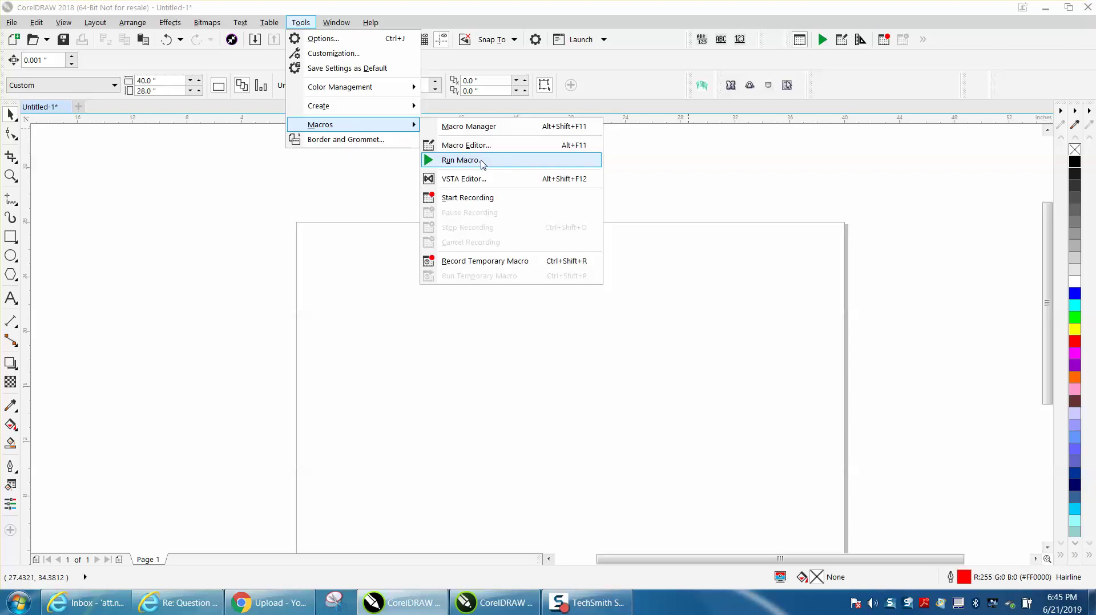
{"action": "left_click", "coordinate": [479, 127]}
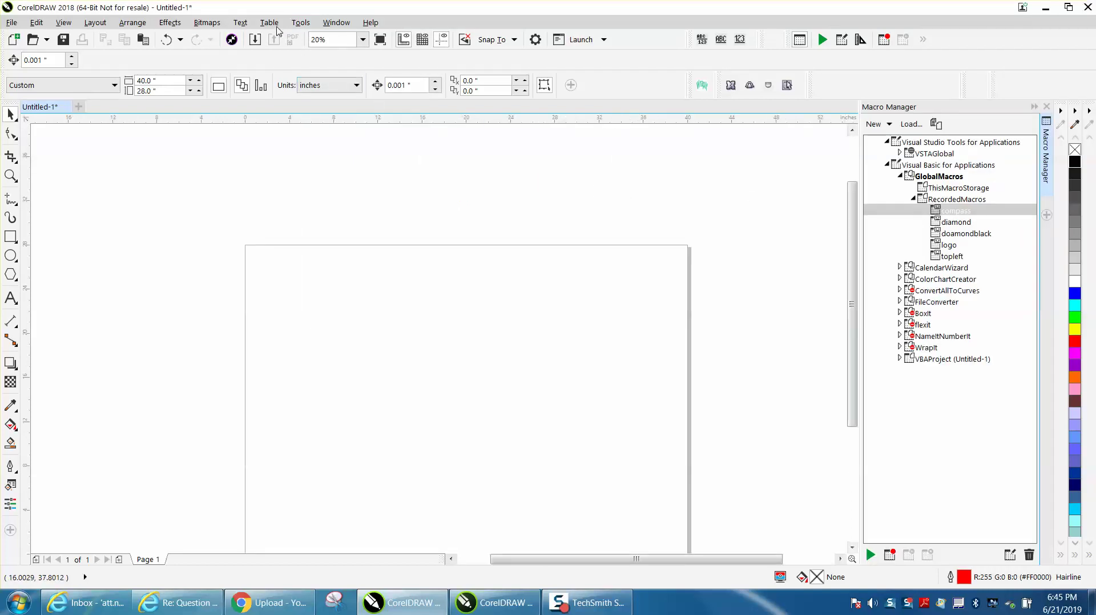
Start recording a new macro named C1, saved in GlobalMacros
{"action": "left_click", "coordinate": [295, 24]}
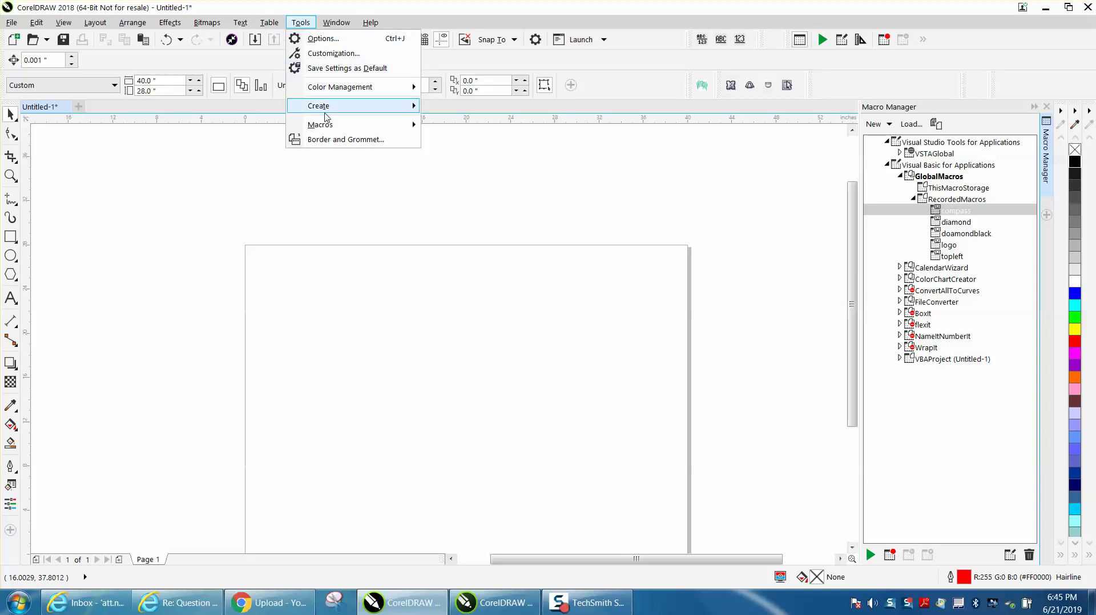
{"action": "mouse_move", "coordinate": [332, 123]}
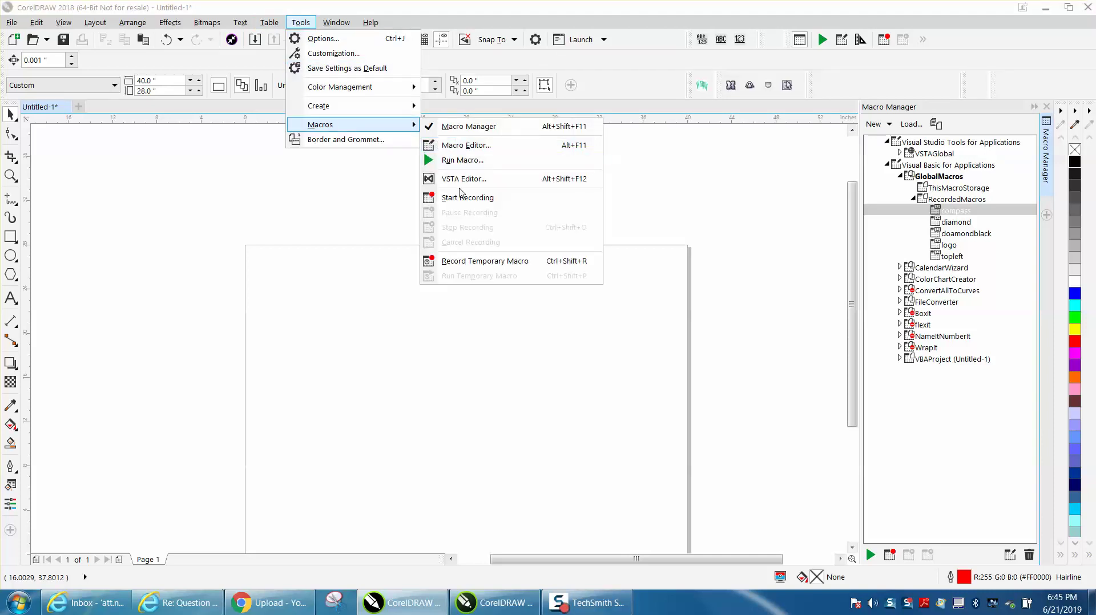
{"action": "left_click", "coordinate": [463, 198]}
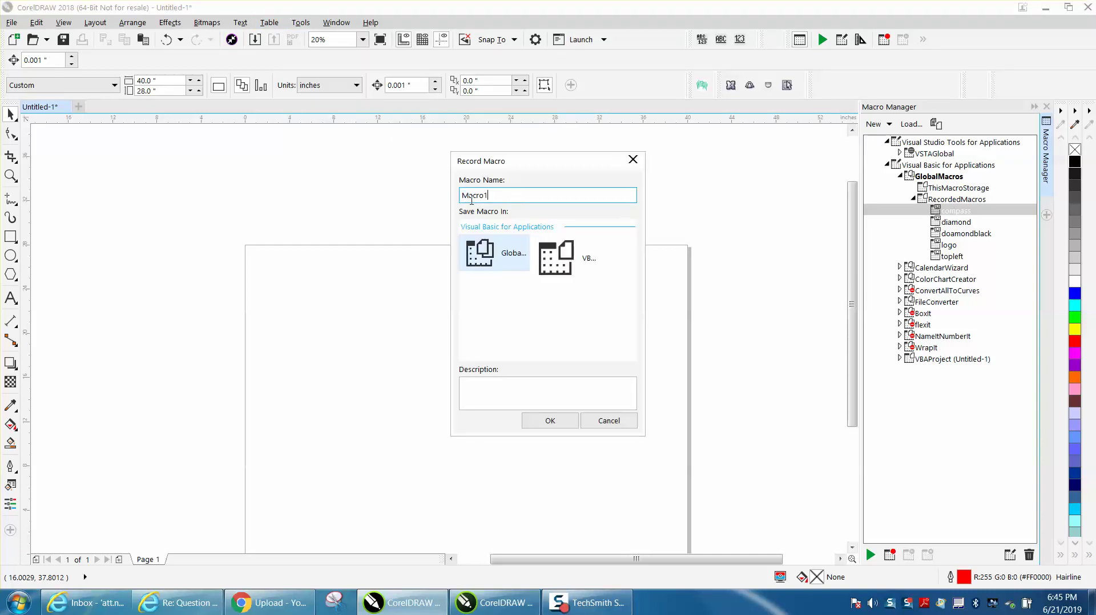
{"action": "type", "text": "C1"}
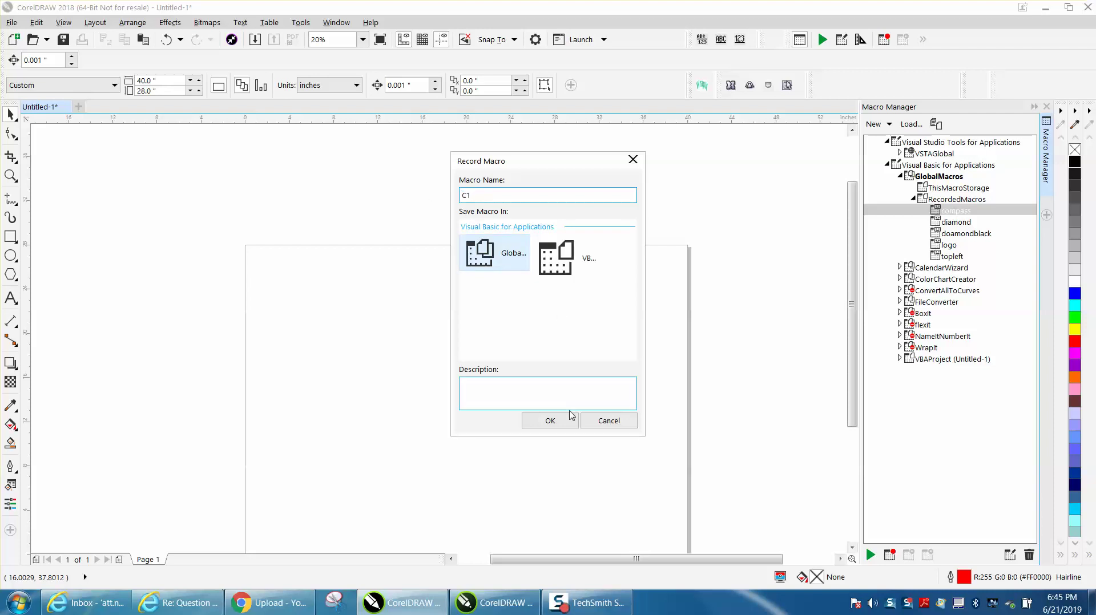
{"action": "left_click", "coordinate": [550, 420]}
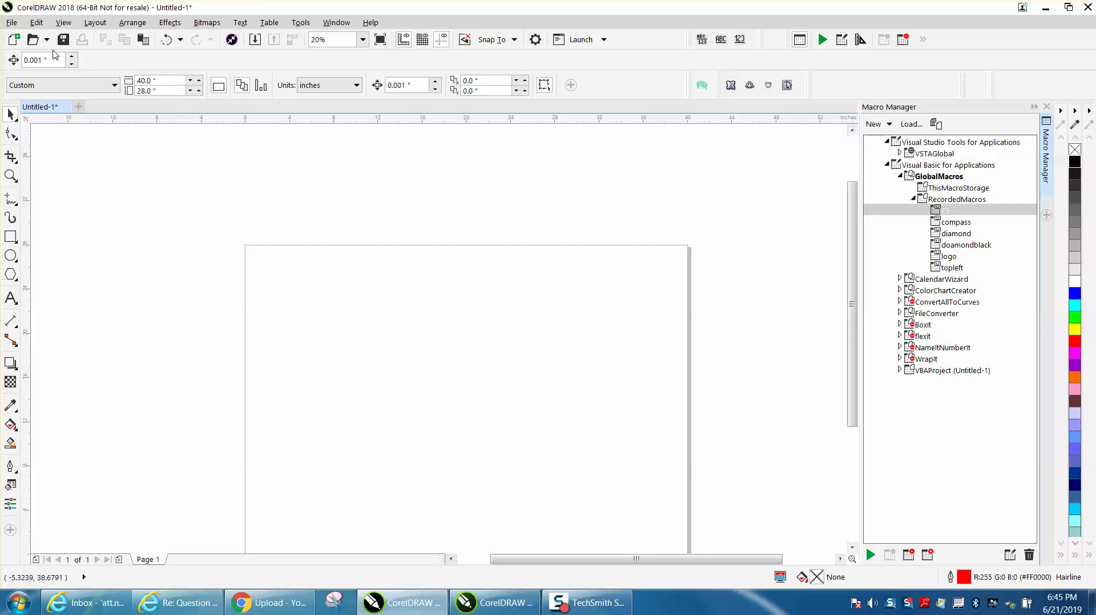
Import compass.cdr from Removable Disk (G:) without merging styles and place it near the page centre, at about X 18.8, Y 15.1 inches
{"action": "left_click", "coordinate": [12, 23]}
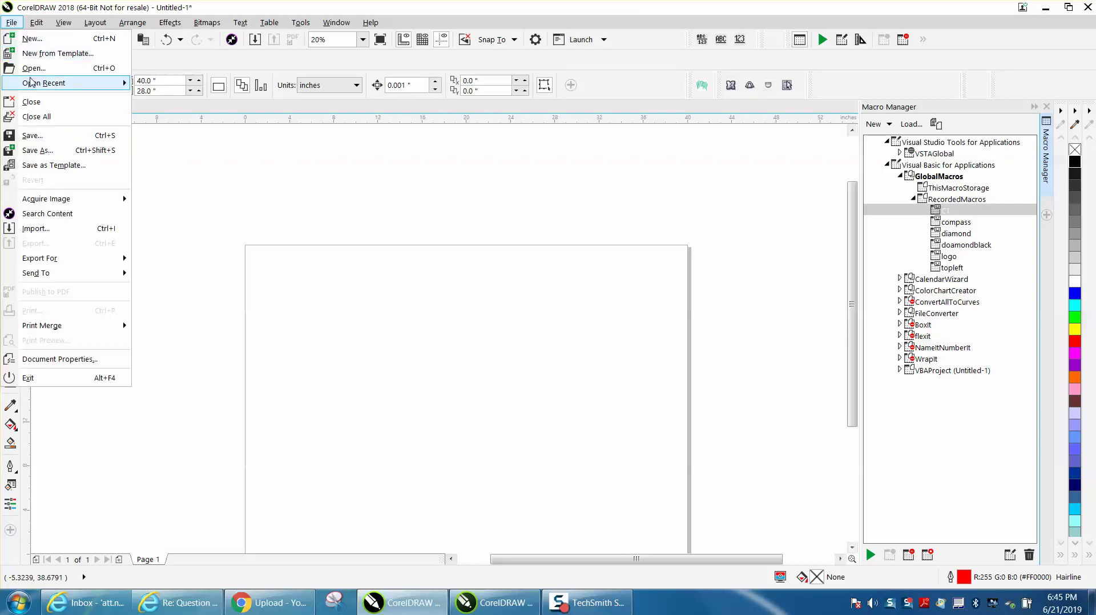
{"action": "left_click", "coordinate": [42, 229]}
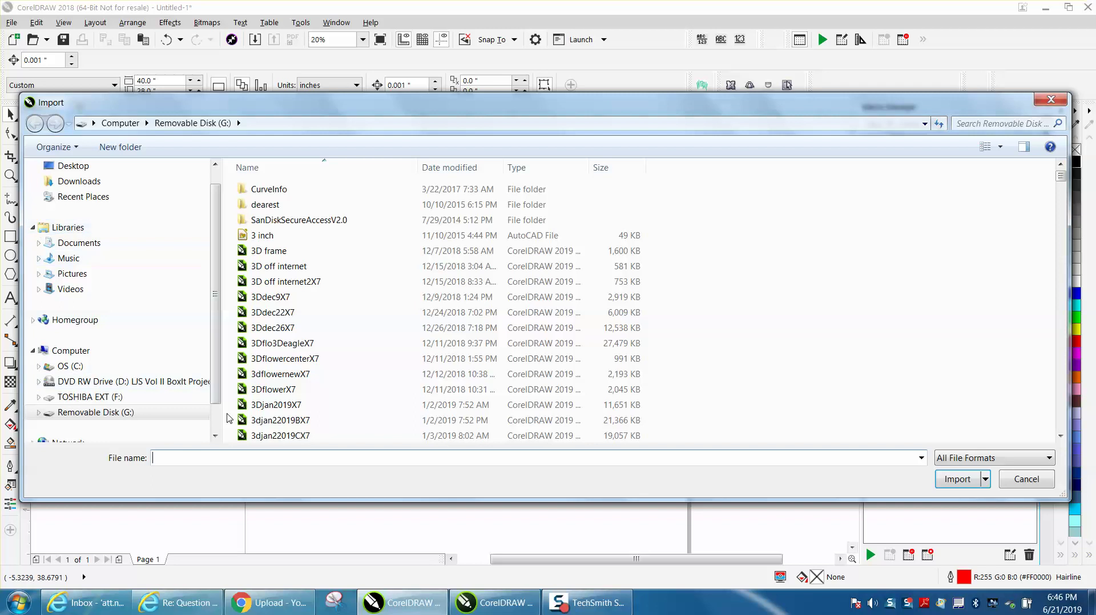
{"action": "type", "text": "co"}
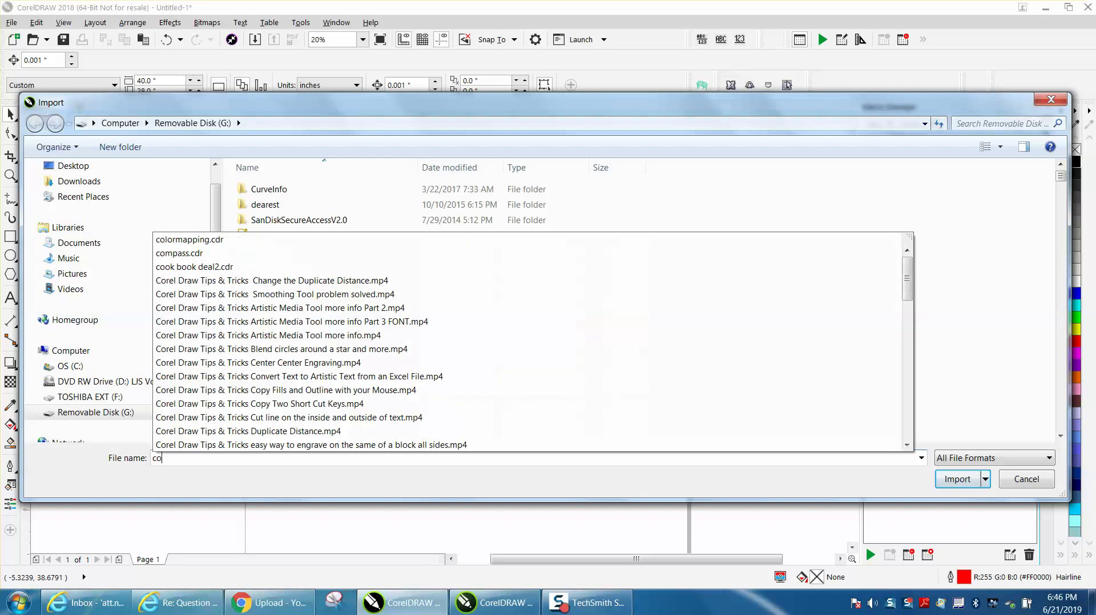
{"action": "type", "text": "m"}
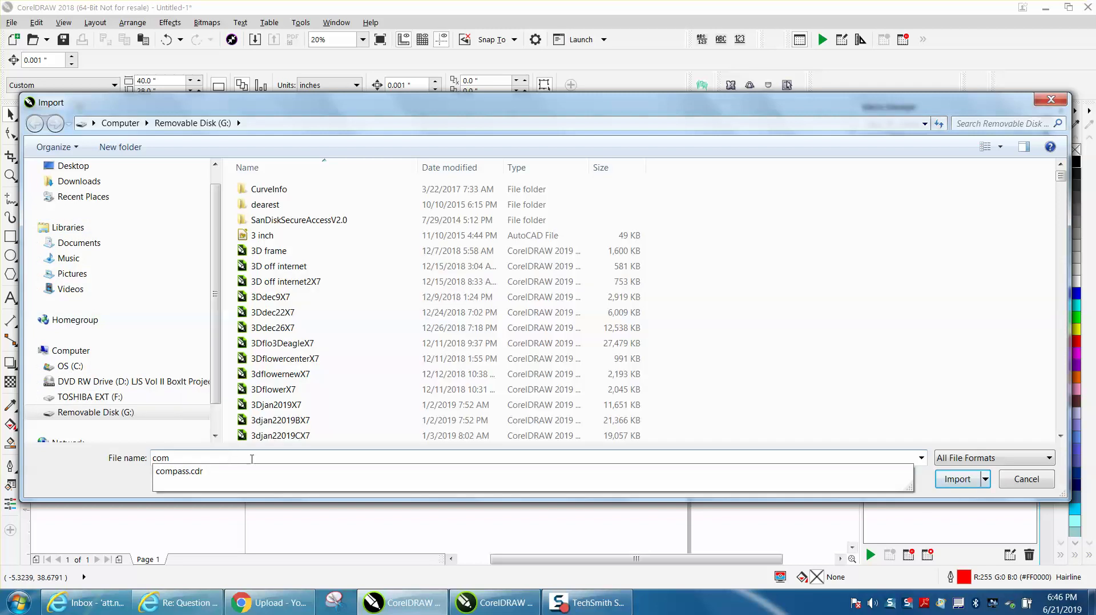
{"action": "left_click", "coordinate": [206, 471]}
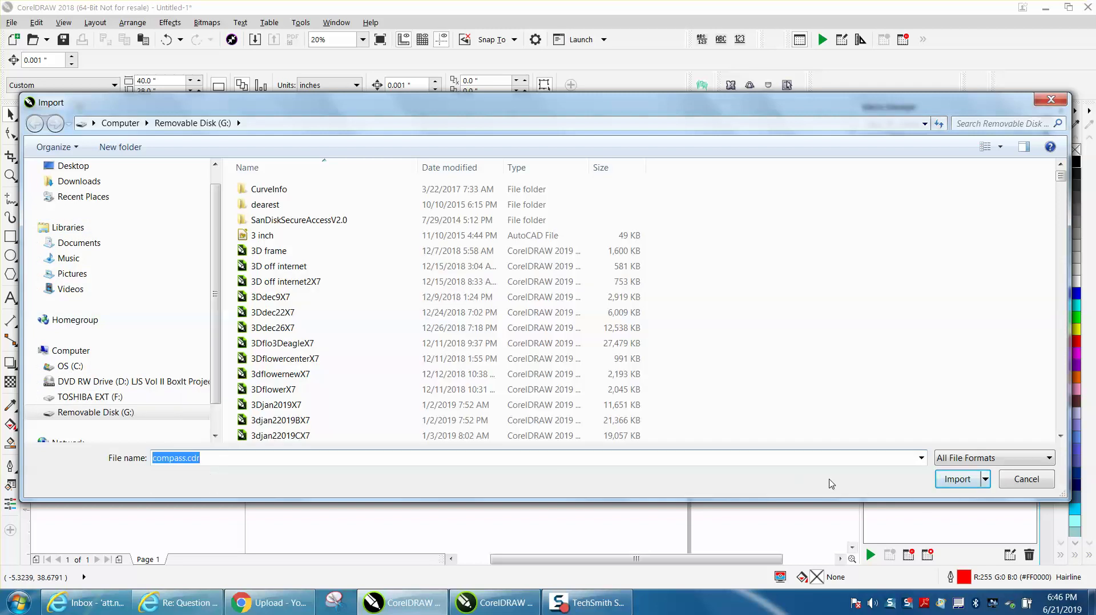
{"action": "left_click", "coordinate": [956, 479]}
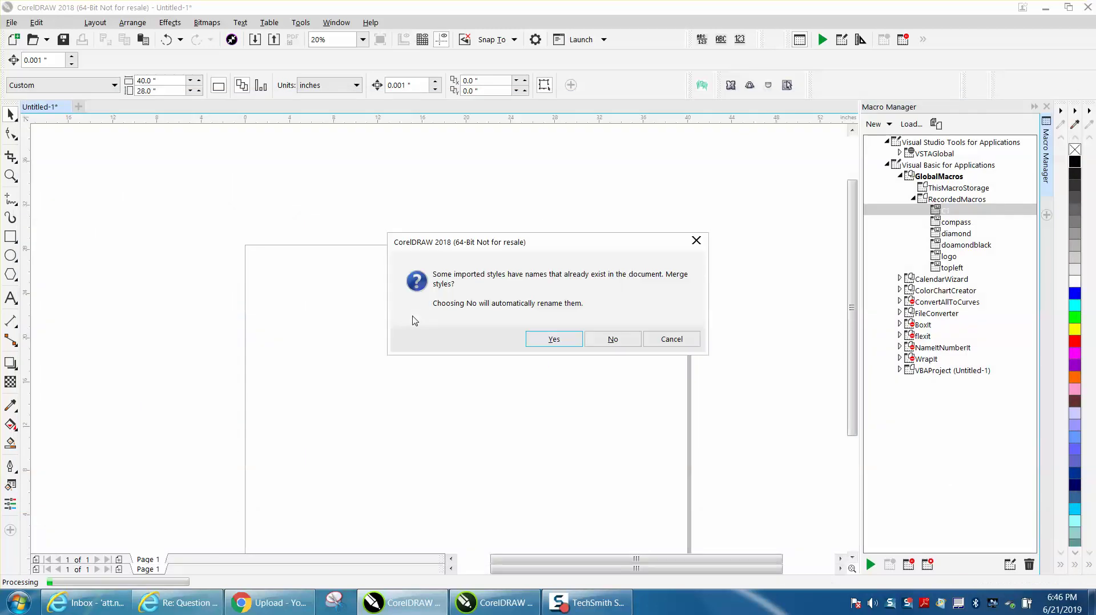
{"action": "left_click", "coordinate": [613, 339]}
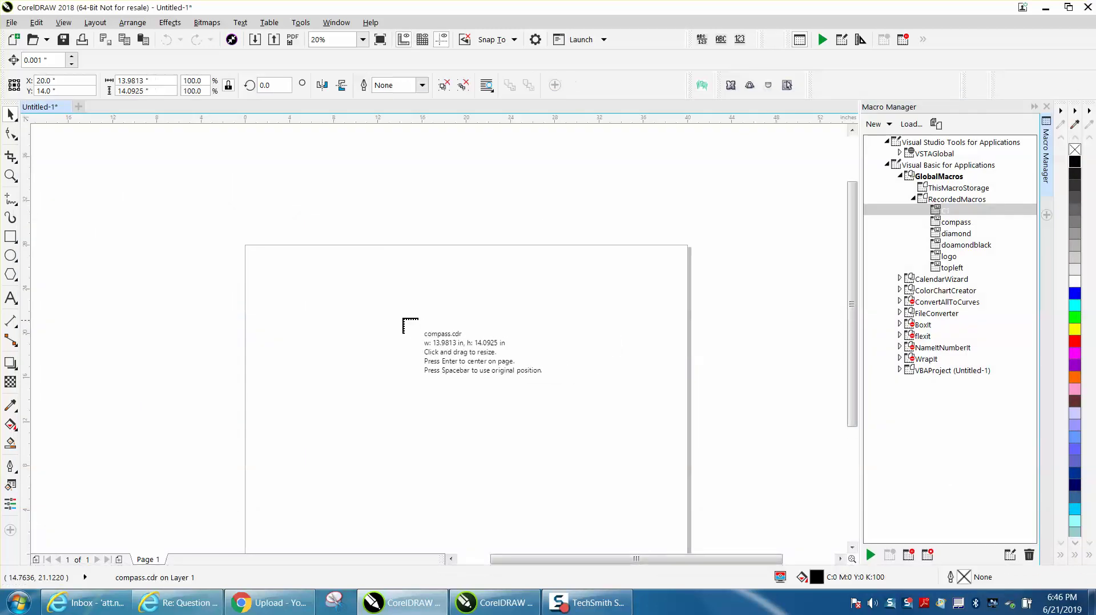
{"action": "left_click", "coordinate": [371, 307]}
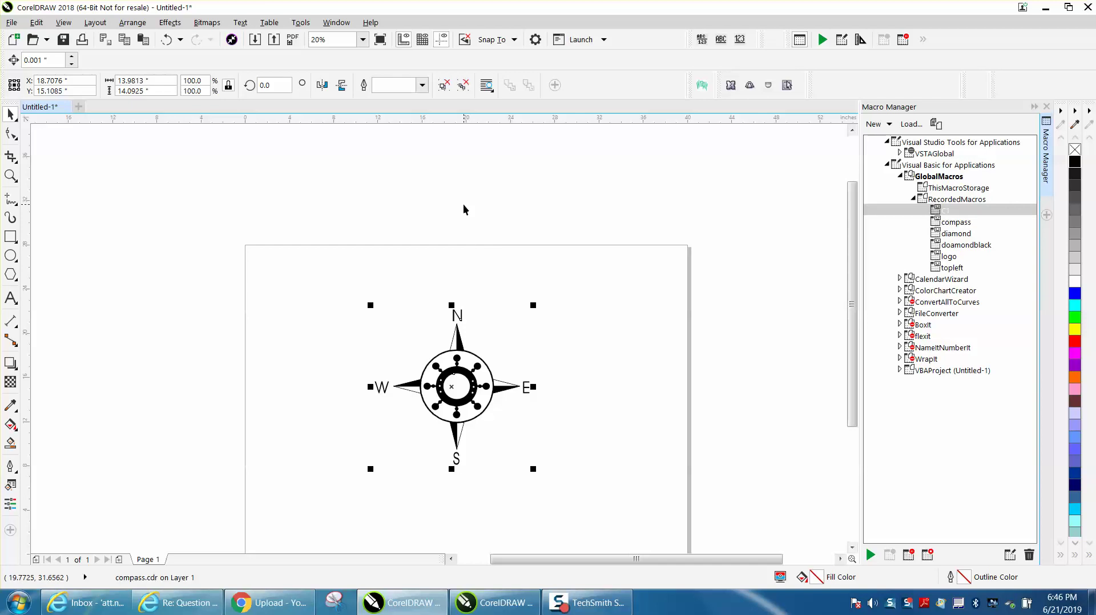
Stop recording the C1 macro
{"action": "scroll", "coordinate": [464, 208], "scroll_direction": "down", "scroll_amount": 2}
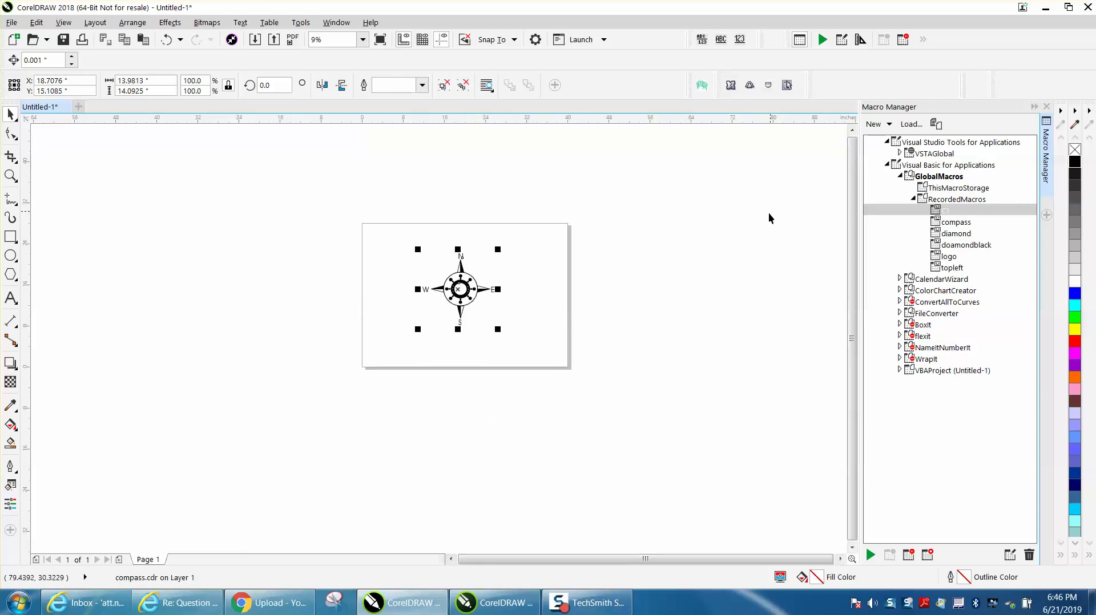
{"action": "left_click", "coordinate": [302, 23]}
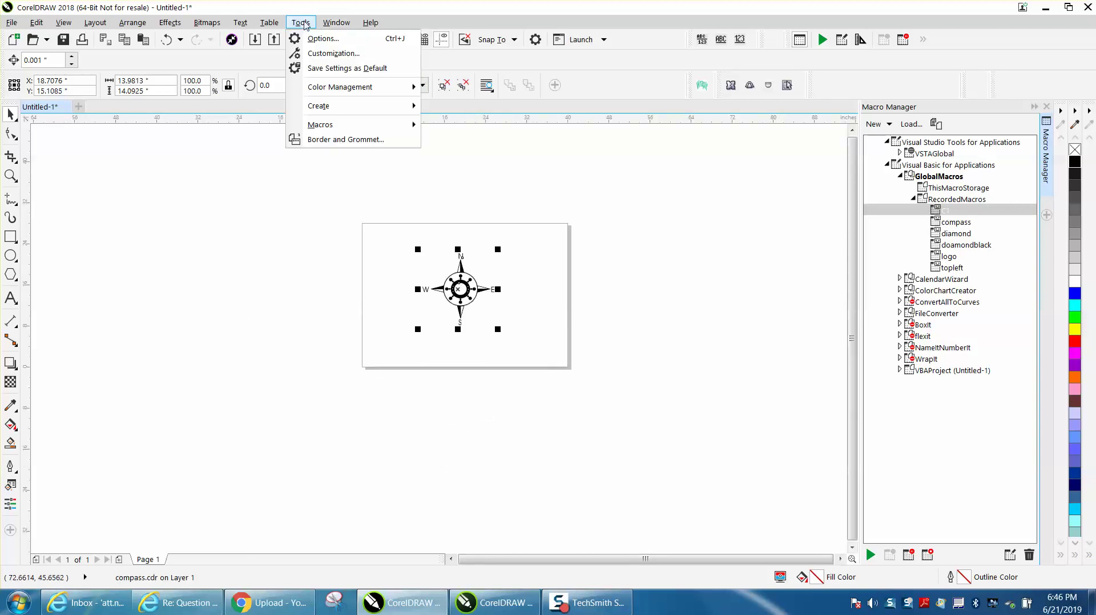
{"action": "mouse_move", "coordinate": [327, 126]}
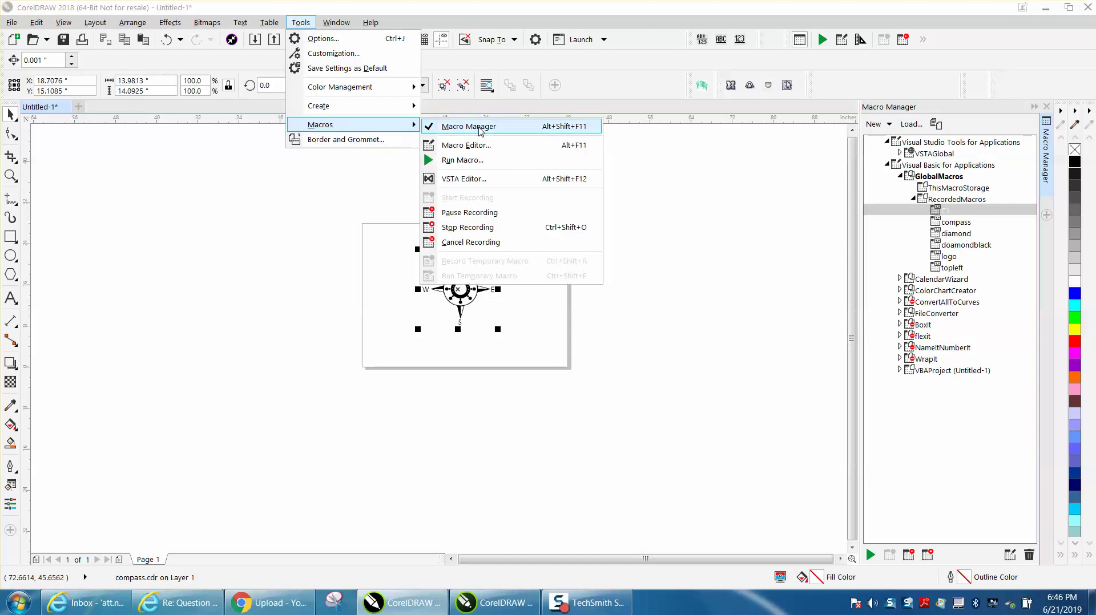
{"action": "left_click", "coordinate": [462, 227]}
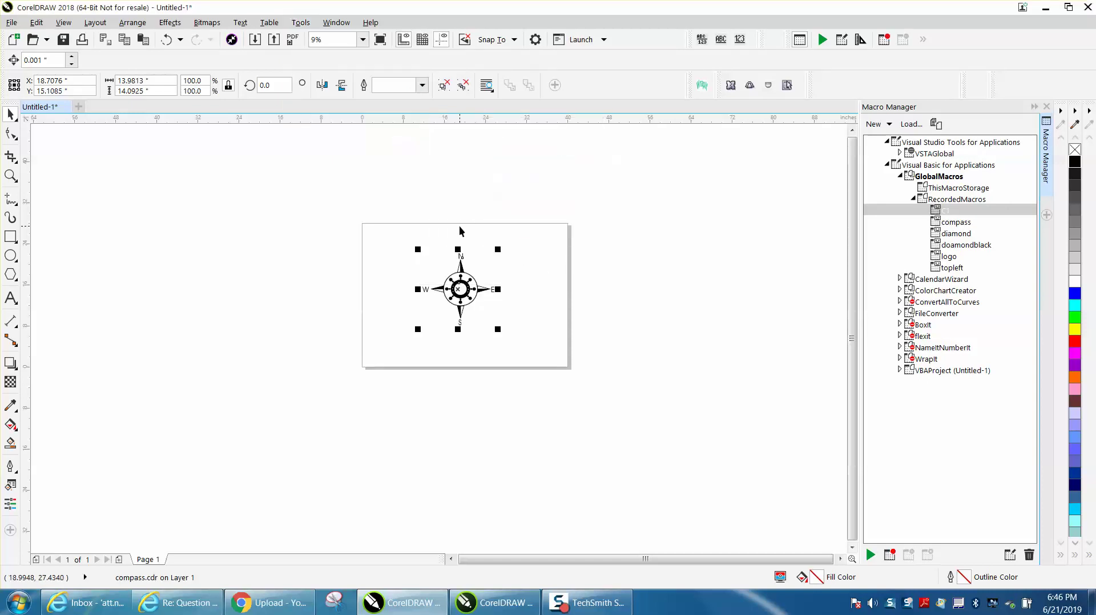
Delete the imported compass and test the C1 macro by running it on the empty page, ending the debug prompt
{"action": "scroll", "coordinate": [461, 289], "scroll_direction": "up", "scroll_amount": 2}
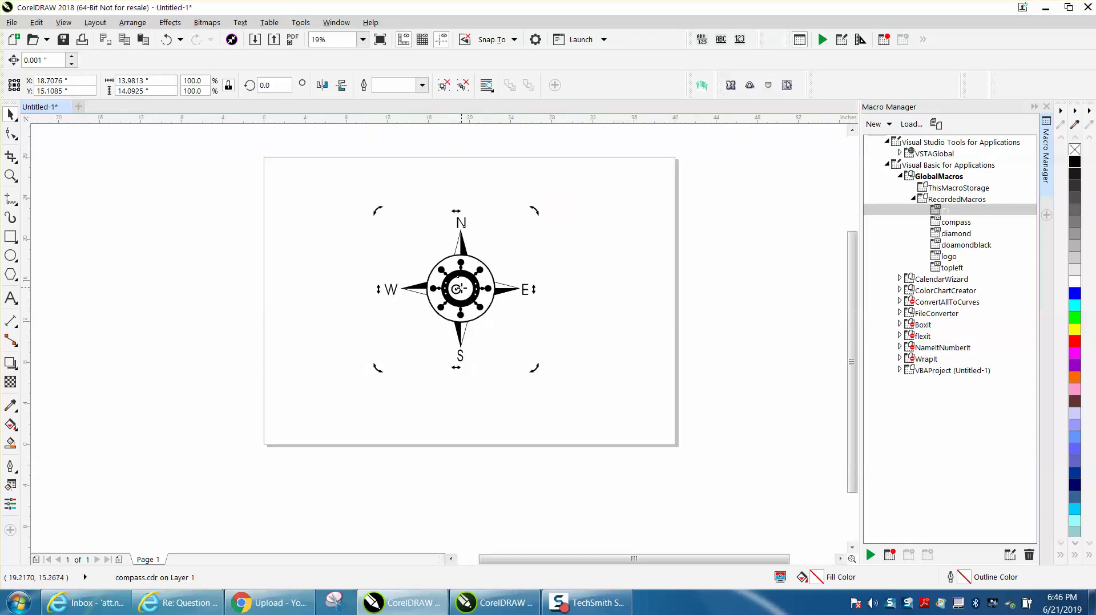
{"action": "key", "text": "Delete"}
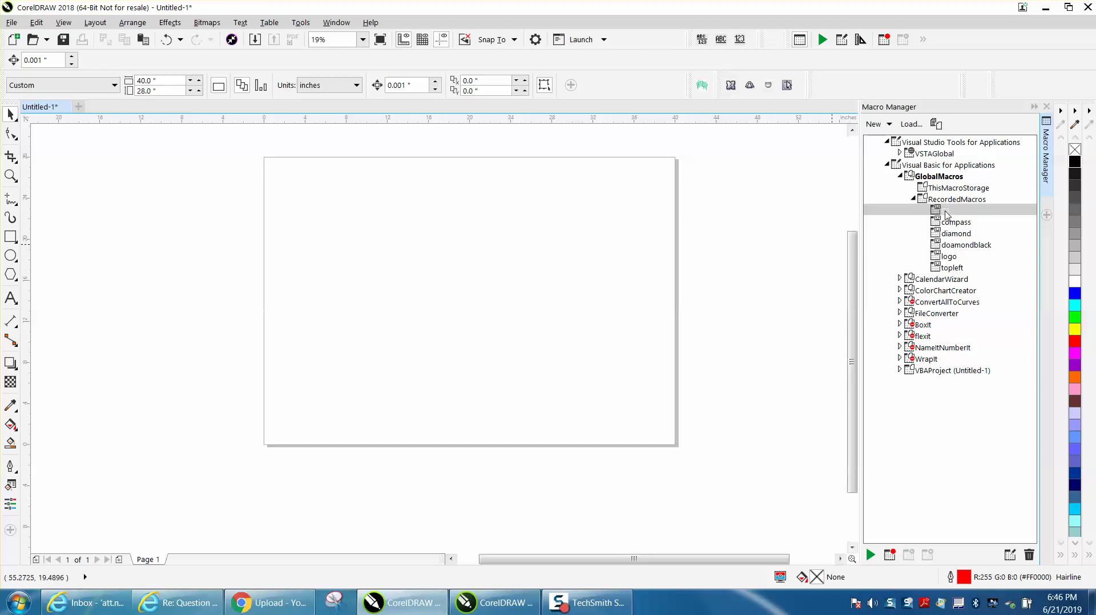
{"action": "double_click", "coordinate": [944, 212]}
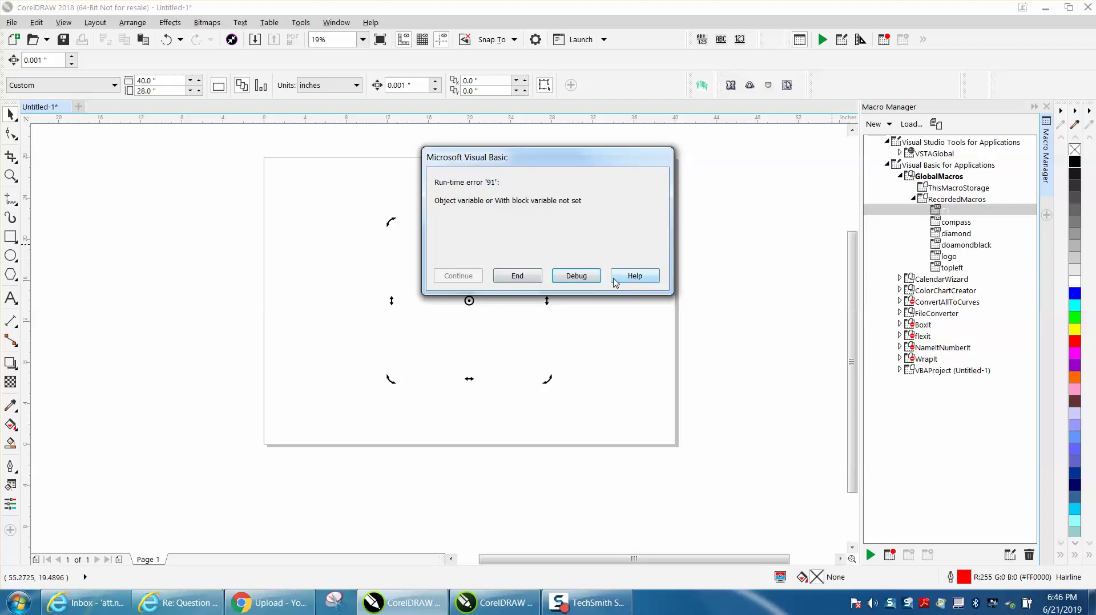
{"action": "left_click", "coordinate": [526, 276]}
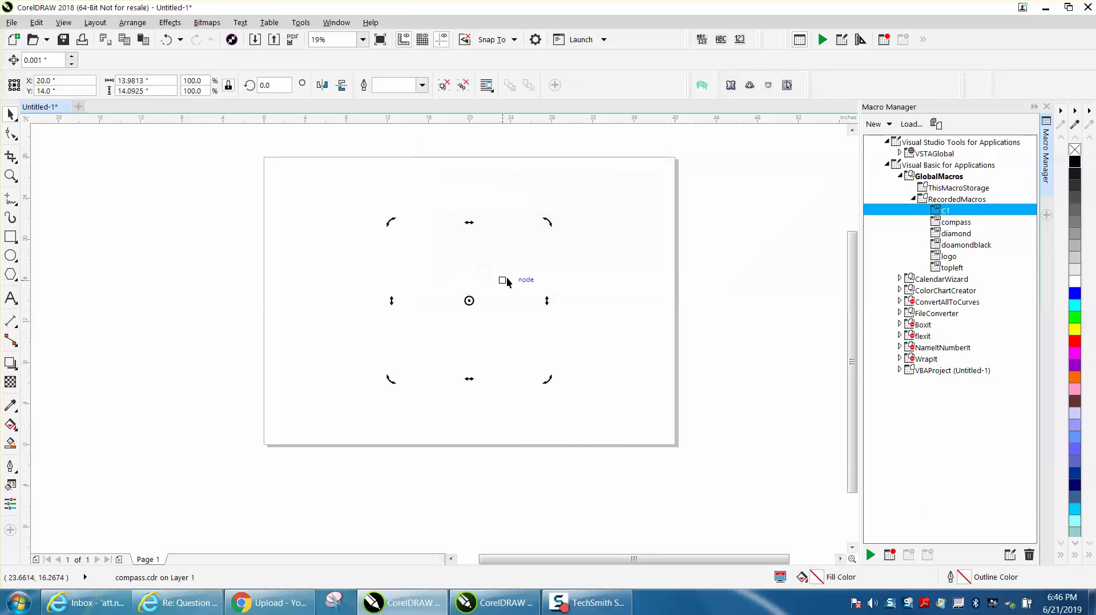
{"action": "scroll", "coordinate": [506, 281], "scroll_direction": "up", "scroll_amount": 2}
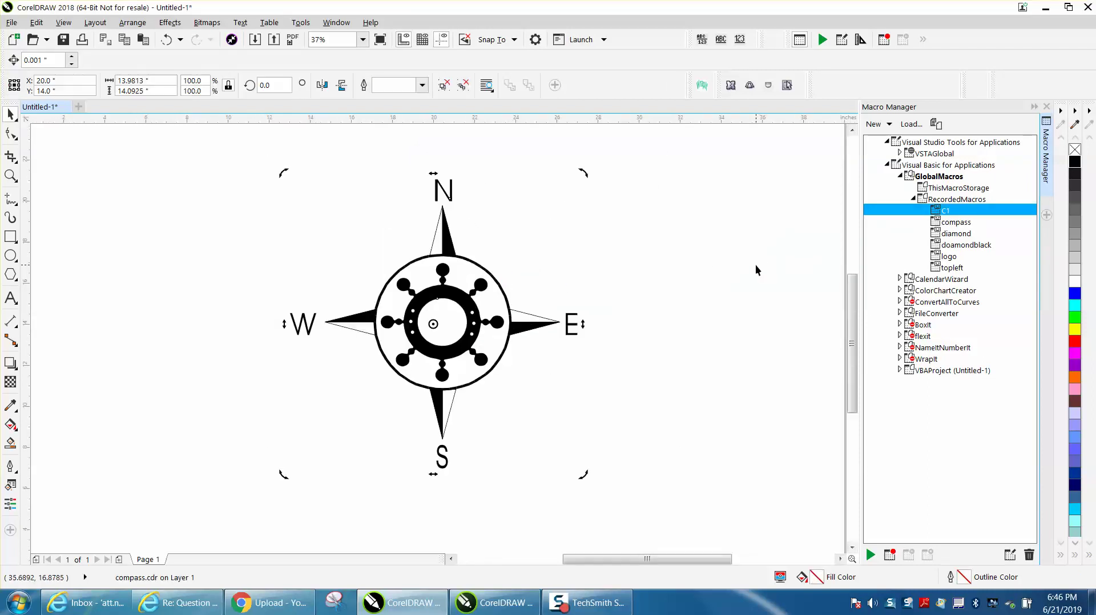
{"action": "left_click", "coordinate": [499, 289]}
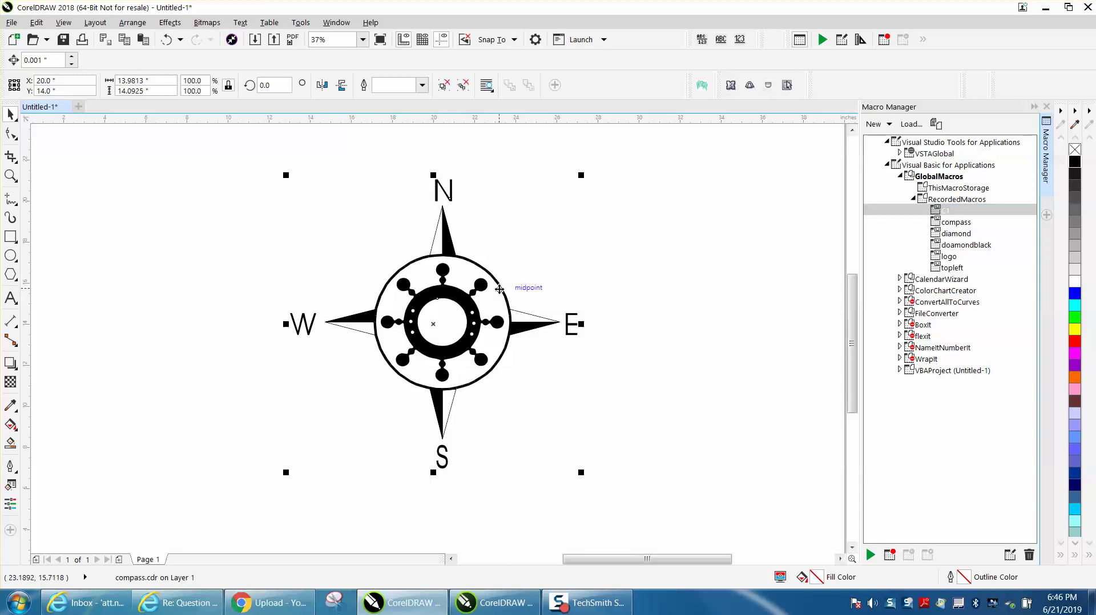
Delete the compass, run the C1 macro again on the empty page and end the debug prompt
{"action": "key", "text": "Delete"}
{"action": "left_click", "coordinate": [936, 211]}
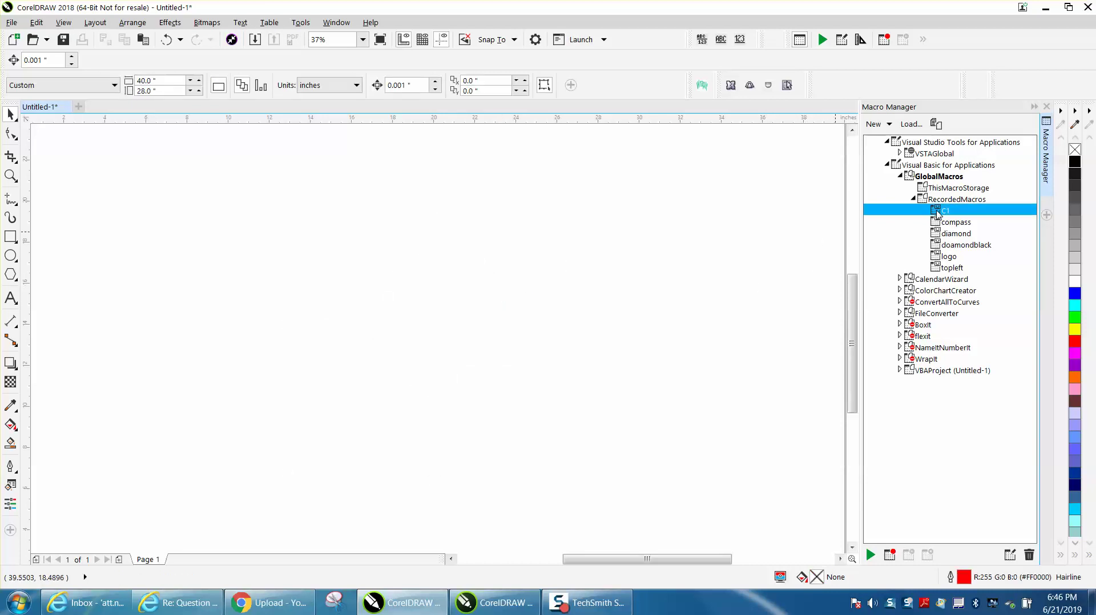
{"action": "double_click", "coordinate": [937, 212]}
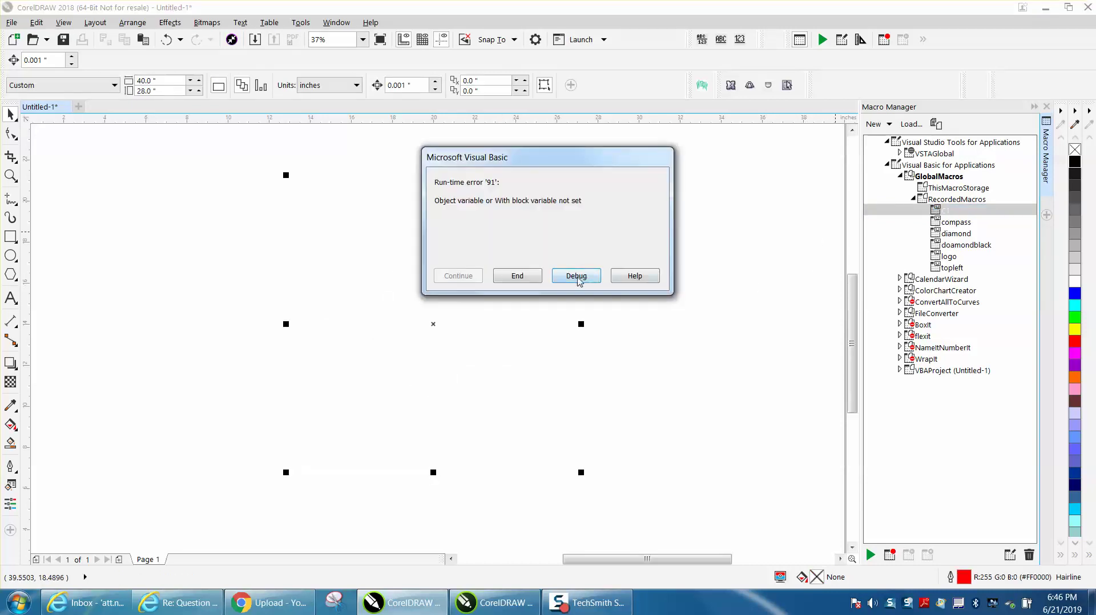
{"action": "left_click", "coordinate": [540, 278]}
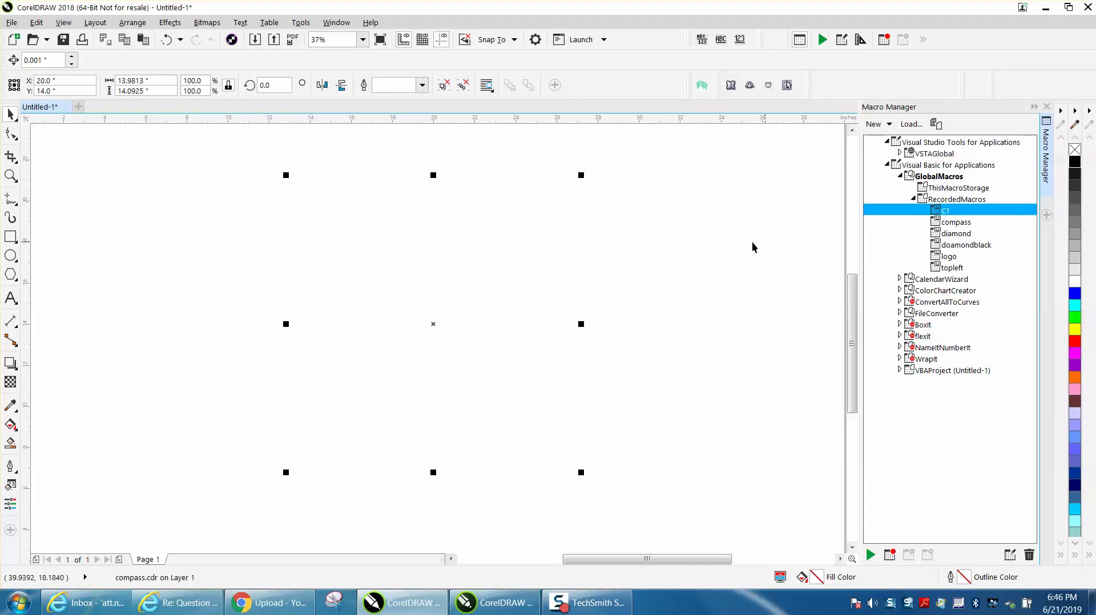
{"action": "left_click", "coordinate": [533, 258]}
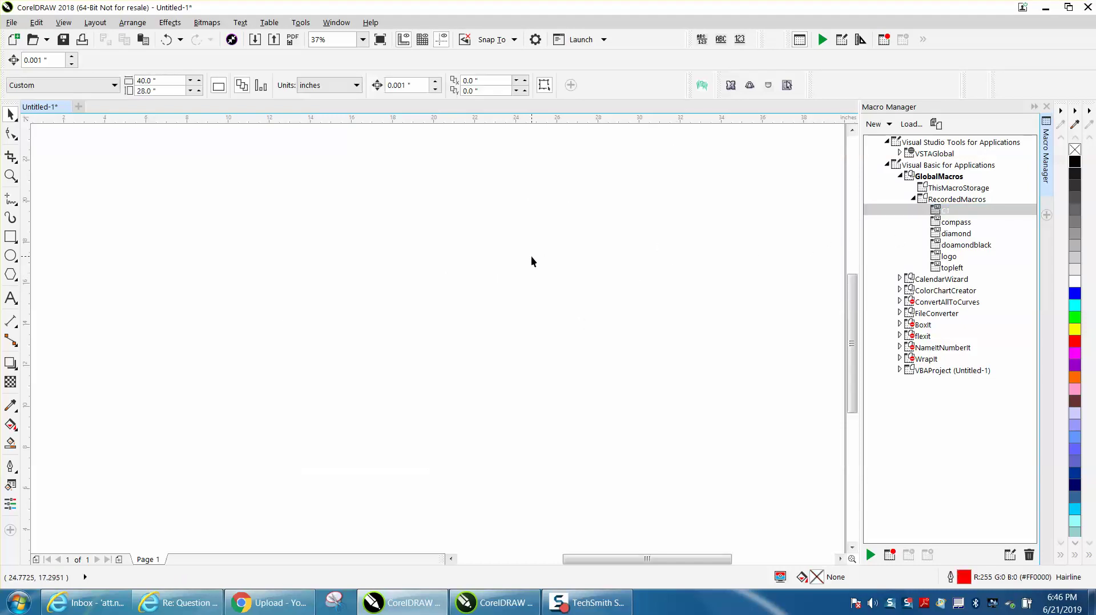
Run the compass macro, move the imported compass aside from the page centre and delete that copy
{"action": "left_click", "coordinate": [957, 226]}
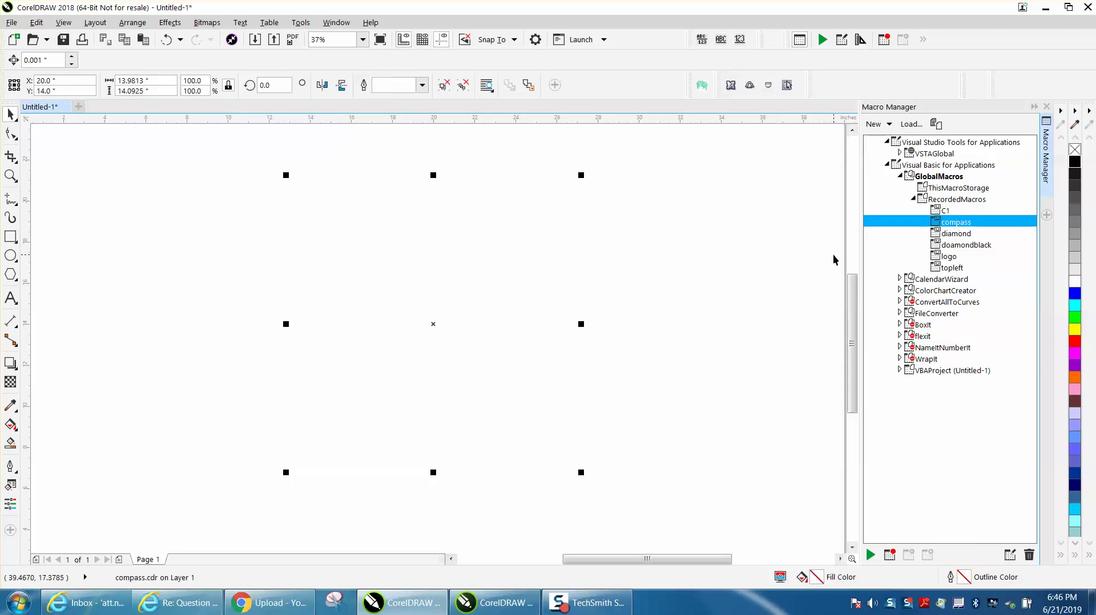
{"action": "scroll", "coordinate": [718, 275], "scroll_direction": "up", "scroll_amount": 1}
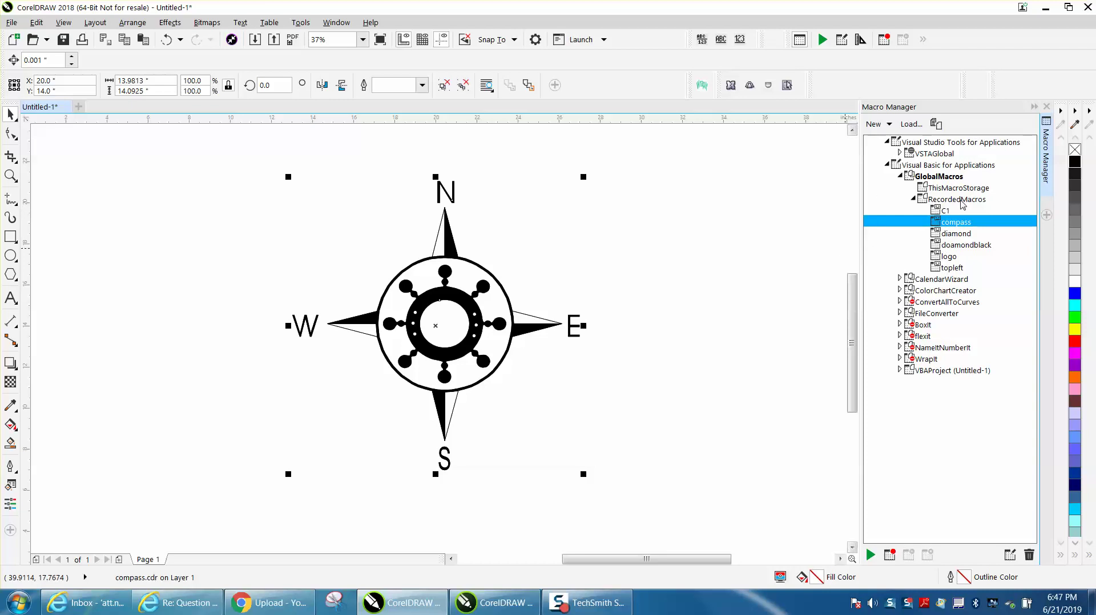
{"action": "scroll", "coordinate": [603, 216], "scroll_direction": "down", "scroll_amount": 2}
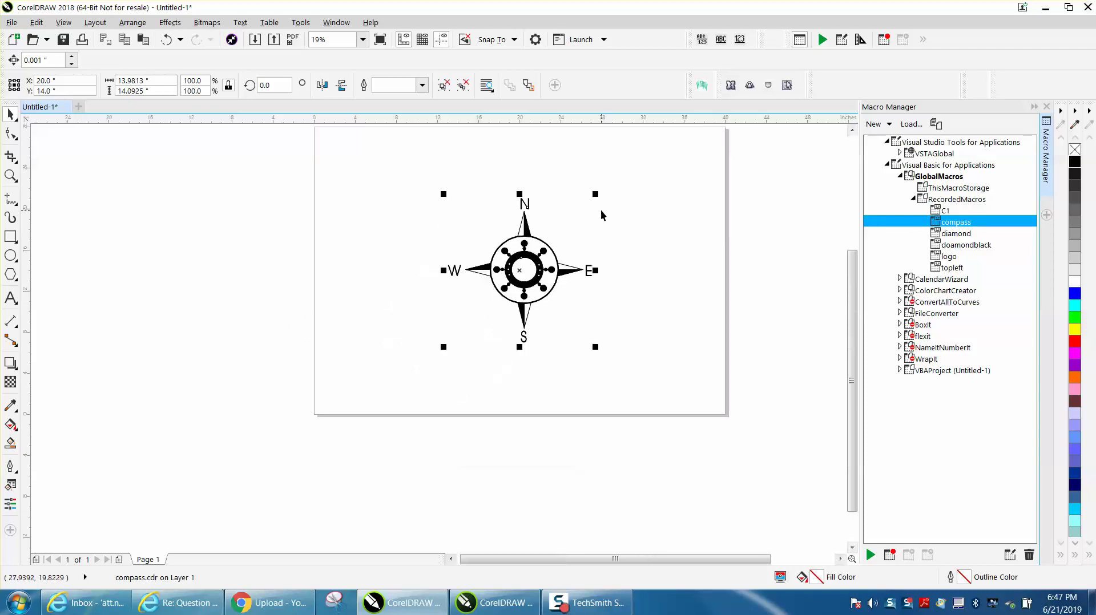
{"action": "left_click", "coordinate": [402, 256]}
{"action": "left_click_drag", "start_coordinate": [538, 267], "coordinate": [404, 238]}
{"action": "left_click_drag", "start_coordinate": [462, 163], "coordinate": [380, 245]}
{"action": "key", "text": "Delete"}
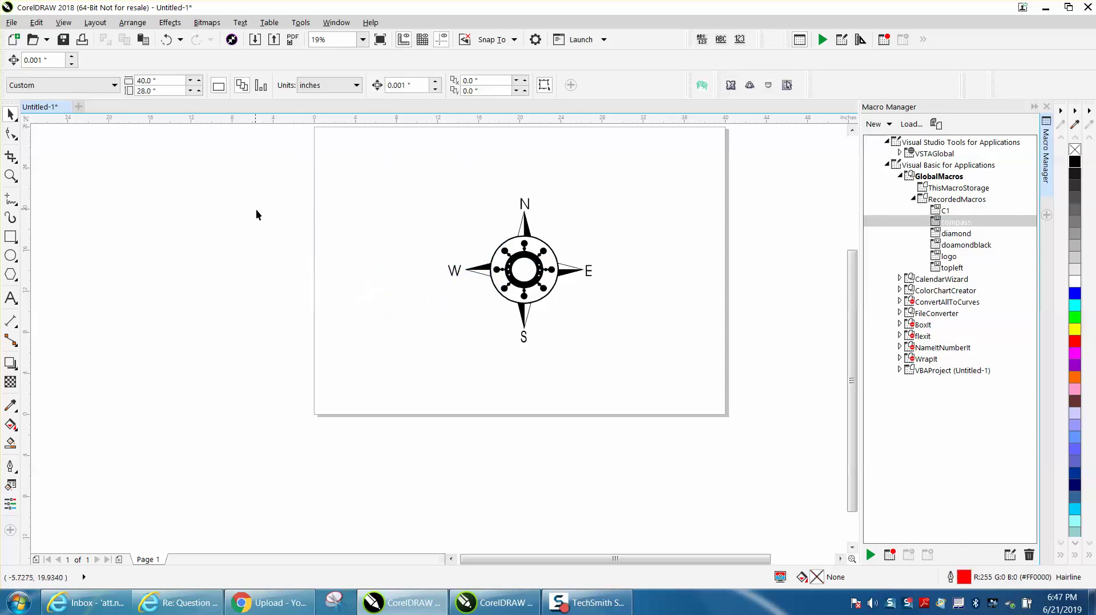
Delete the remaining compass and run the compass macro again, moving one imported copy aside
{"action": "left_click_drag", "start_coordinate": [685, 328], "coordinate": [685, 328]}
{"action": "left_click", "coordinate": [577, 273]}
{"action": "left_click", "coordinate": [578, 273]}
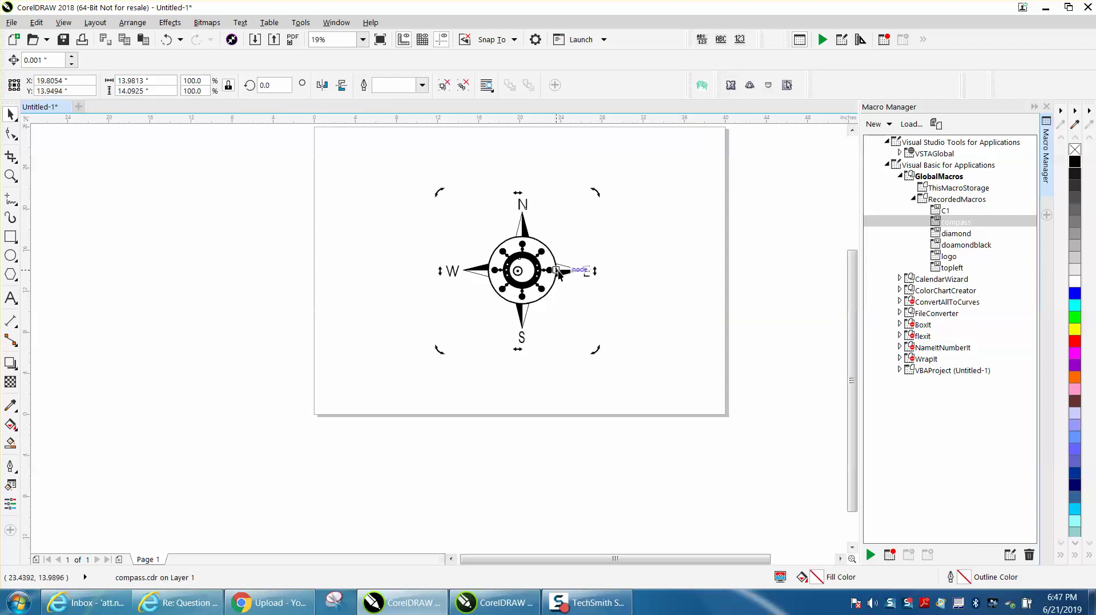
{"action": "key", "text": "Delete"}
{"action": "left_click", "coordinate": [970, 224]}
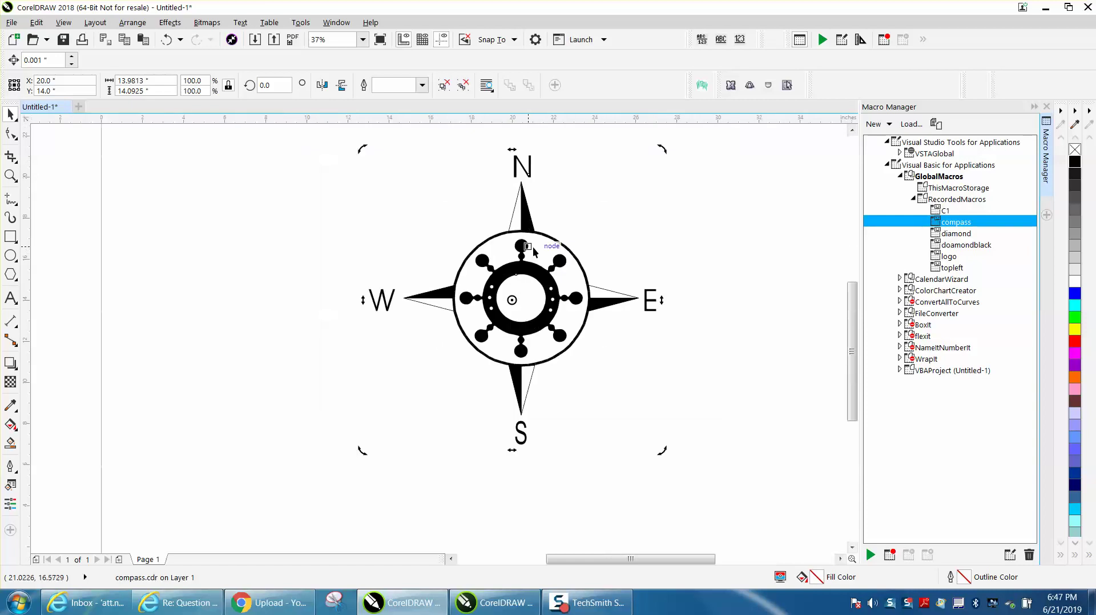
{"action": "left_click_drag", "start_coordinate": [528, 266], "coordinate": [396, 250]}
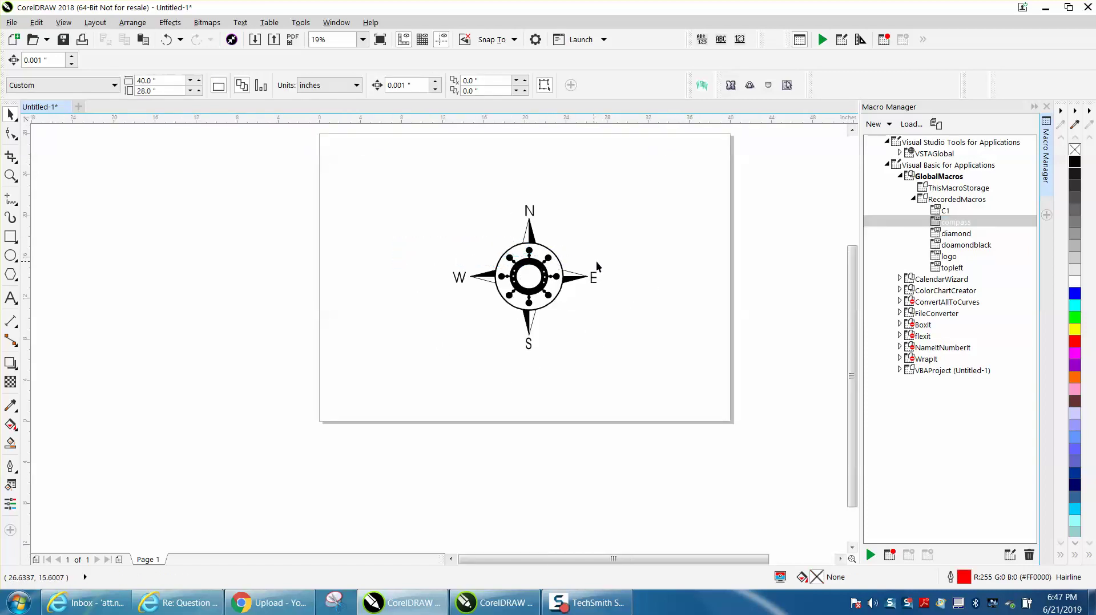
Delete the compass from the page centre and undo the deletion
{"action": "left_click", "coordinate": [547, 267]}
{"action": "key", "text": "Delete"}
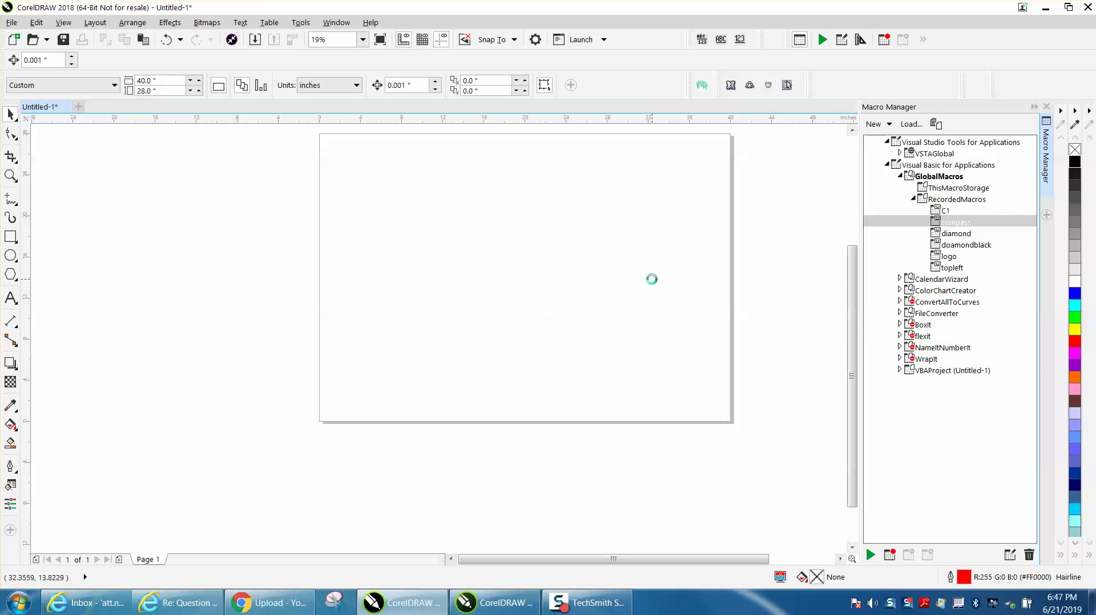
{"action": "key", "text": "ctrl+z"}
{"action": "scroll", "coordinate": [569, 271], "scroll_direction": "down", "scroll_amount": 2}
{"action": "scroll", "coordinate": [592, 260], "scroll_direction": "up", "scroll_amount": 2}
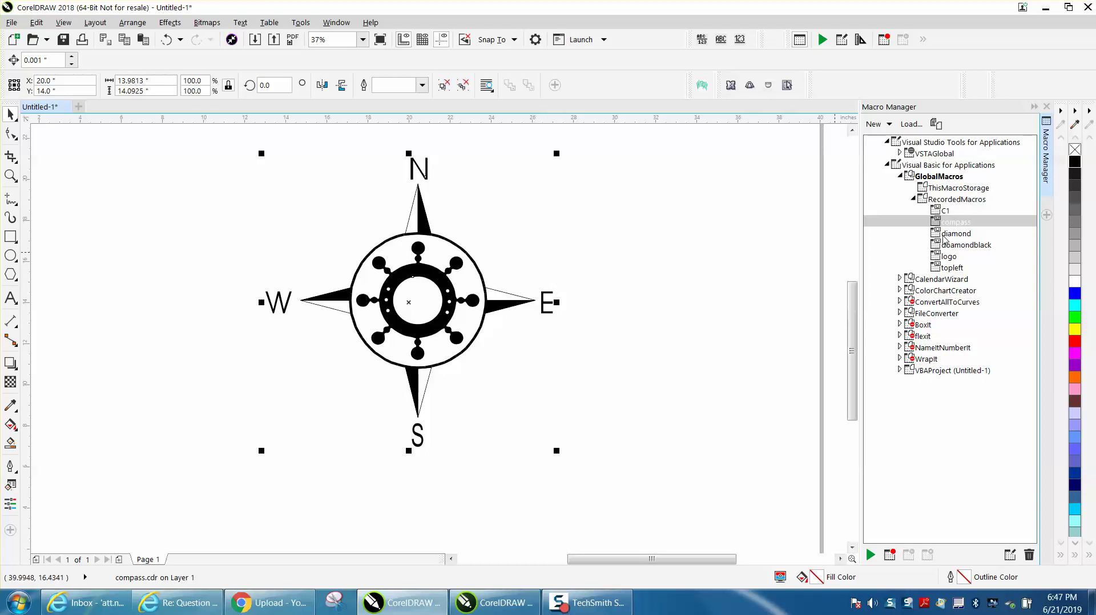
{"action": "scroll", "coordinate": [704, 228], "scroll_direction": "down", "scroll_amount": 2}
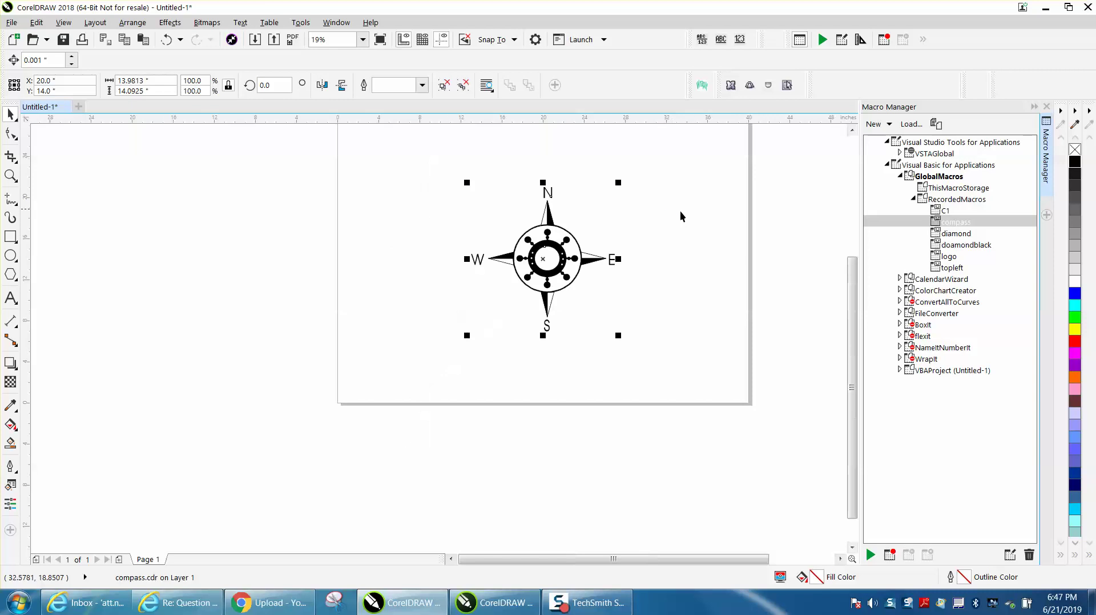
Run the diamond macro and move the red diamond onto the page at about X 5.27, Y 12.76 inches
{"action": "double_click", "coordinate": [949, 233]}
{"action": "left_click", "coordinate": [534, 502]}
{"action": "left_click_drag", "start_coordinate": [533, 502], "coordinate": [398, 269]}
Run the doamondblack macro and examine the black diamond it places below the page
{"action": "left_click", "coordinate": [953, 246]}
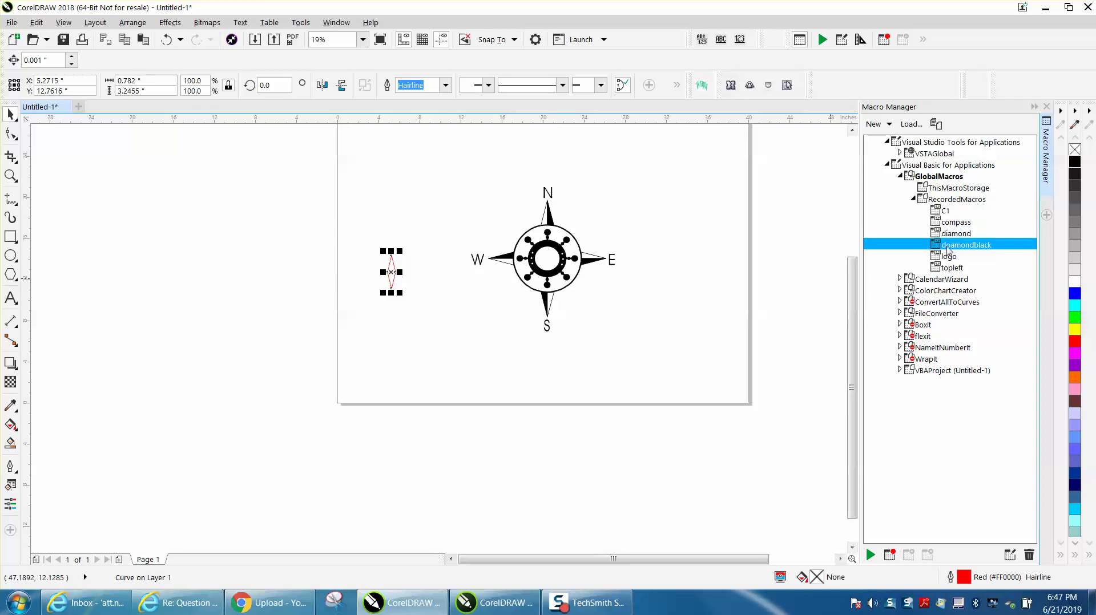
{"action": "scroll", "coordinate": [630, 381], "scroll_direction": "down", "scroll_amount": 2}
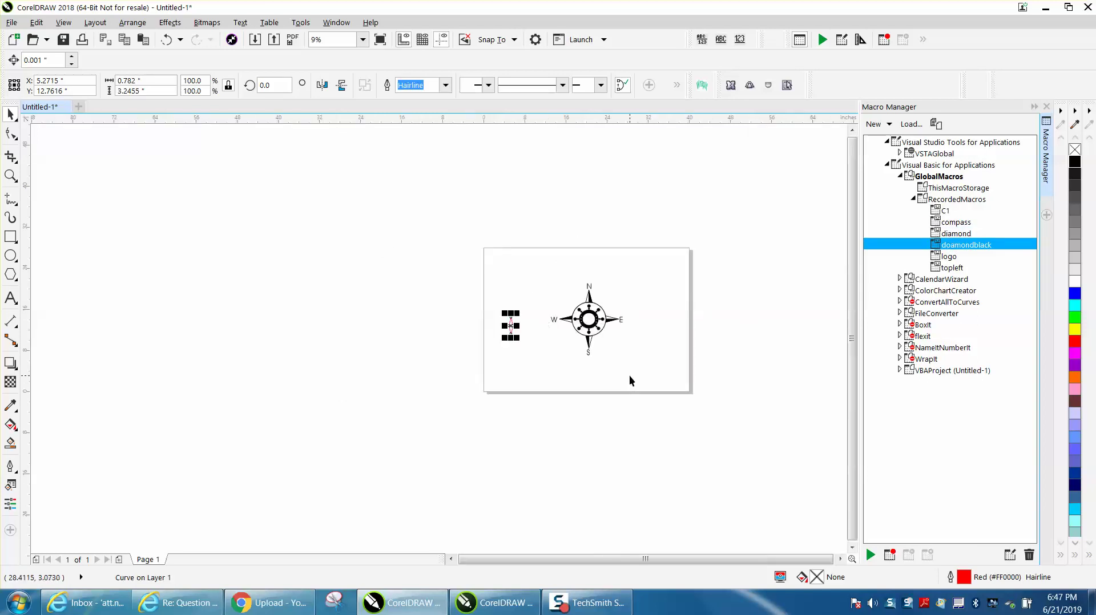
{"action": "double_click", "coordinate": [971, 249]}
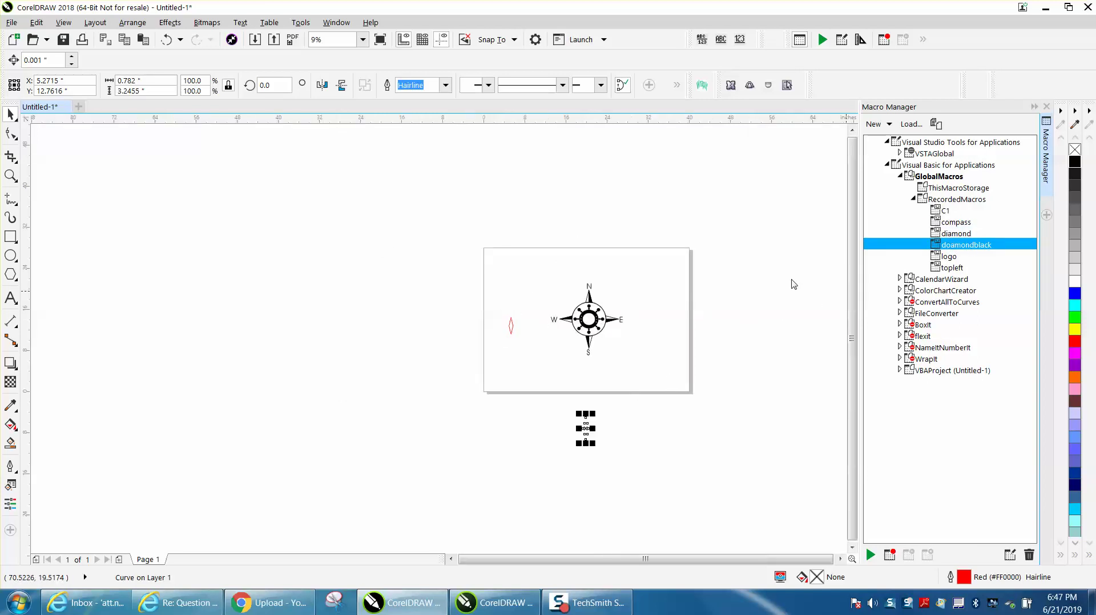
{"action": "scroll", "coordinate": [580, 373], "scroll_direction": "down", "scroll_amount": 1}
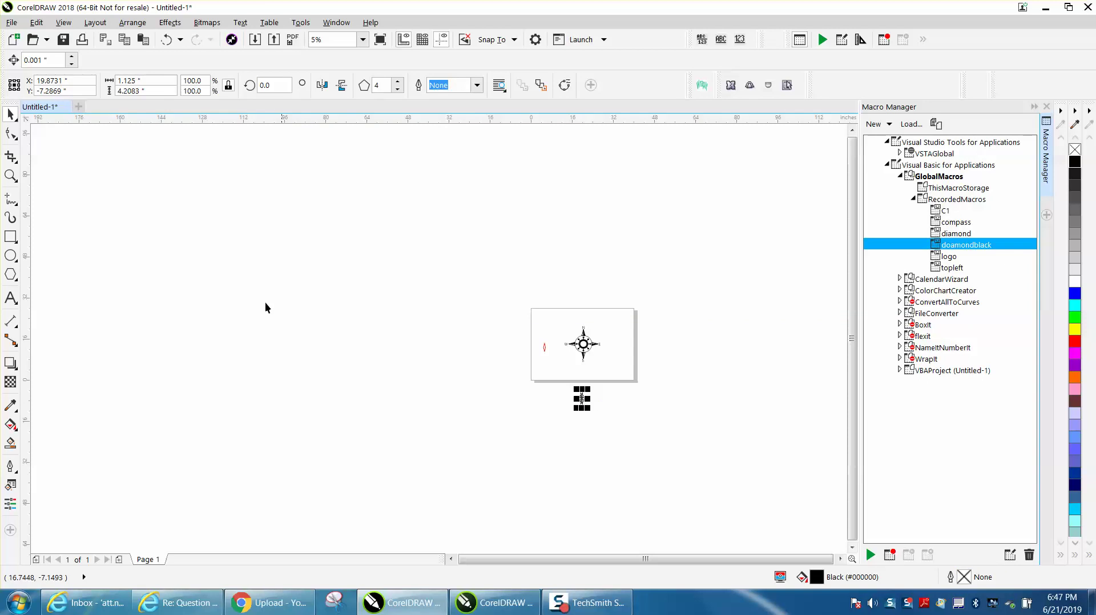
{"action": "left_click", "coordinate": [10, 176]}
{"action": "left_click_drag", "start_coordinate": [548, 378], "coordinate": [631, 423]}
{"action": "left_click", "coordinate": [13, 115]}
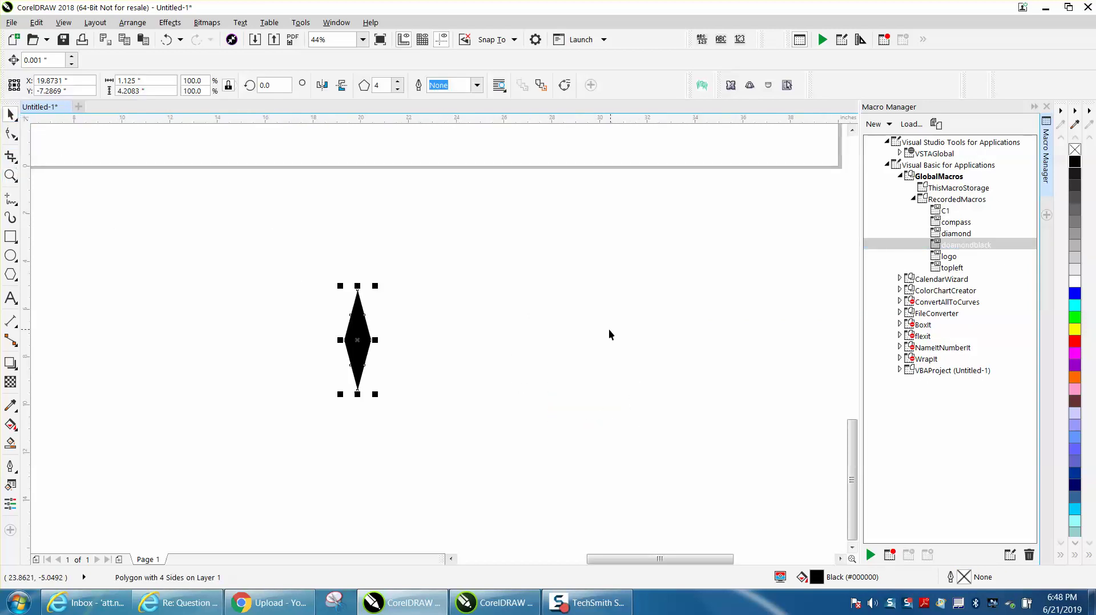
Move the black diamond onto the page at about X 11.86, Y 9.39 inches
{"action": "scroll", "coordinate": [609, 335], "scroll_direction": "down", "scroll_amount": 3}
{"action": "left_click_drag", "start_coordinate": [496, 315], "coordinate": [400, 176]}
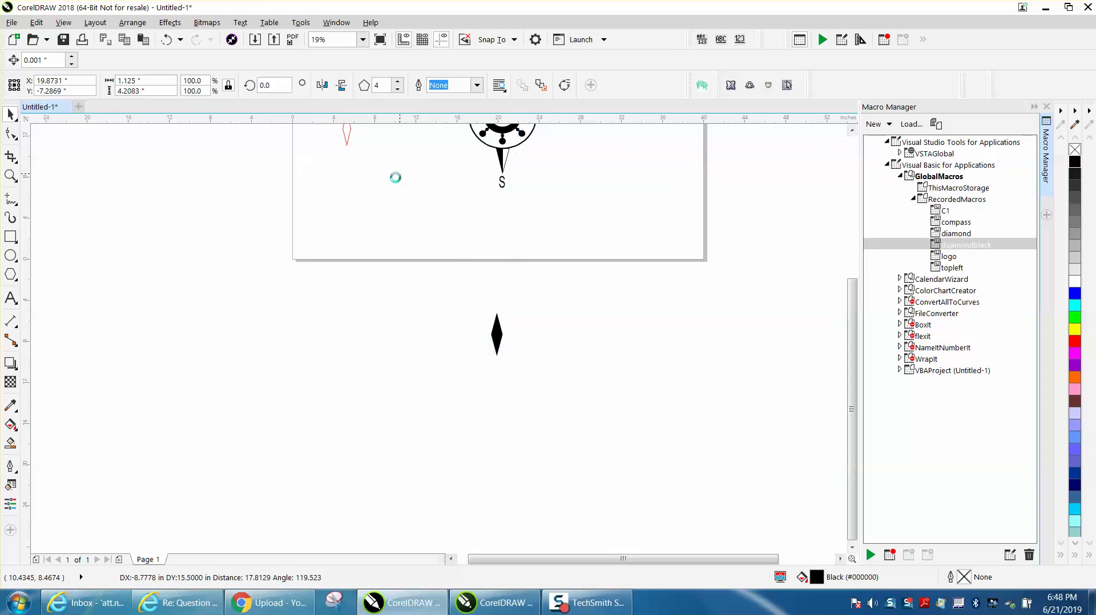
{"action": "left_click", "coordinate": [166, 40]}
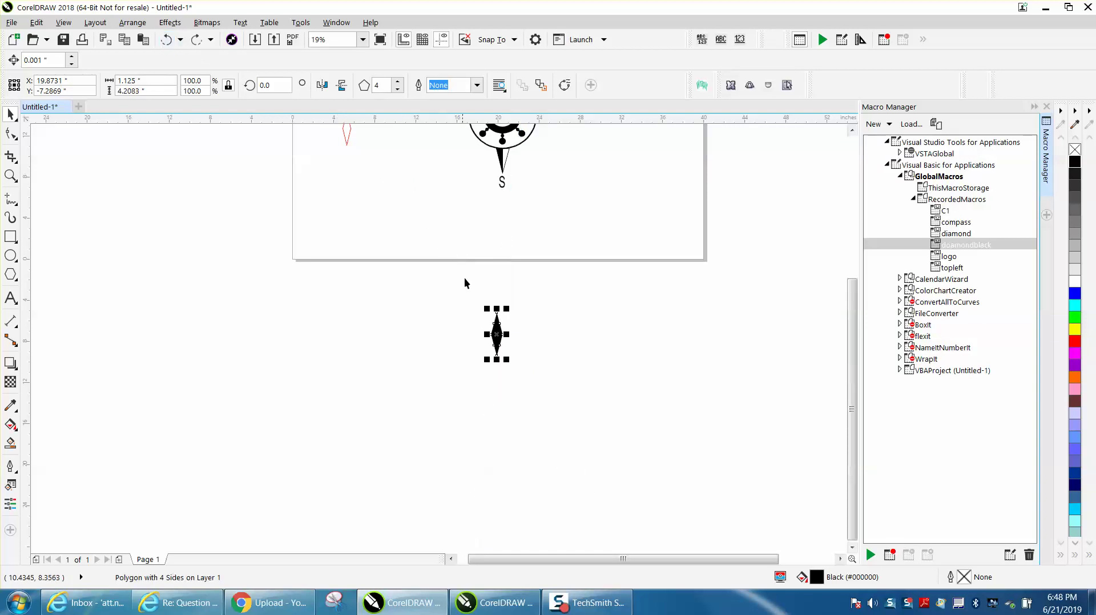
{"action": "left_click_drag", "start_coordinate": [493, 314], "coordinate": [412, 139]}
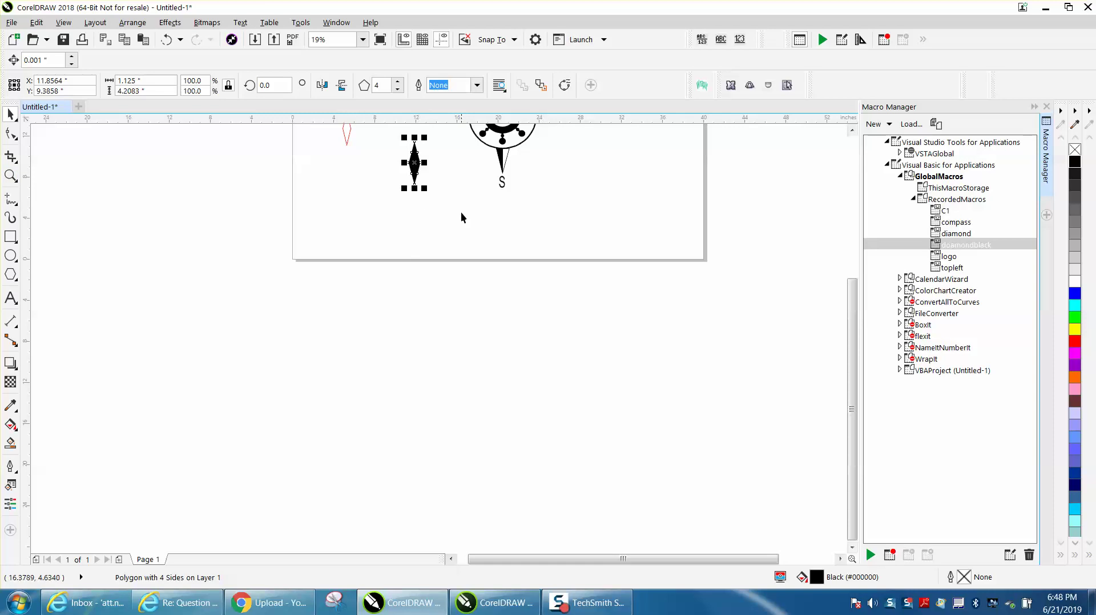
Delete the compass from the page, keeping both diamonds
{"action": "scroll", "coordinate": [459, 216], "scroll_direction": "down", "scroll_amount": 3}
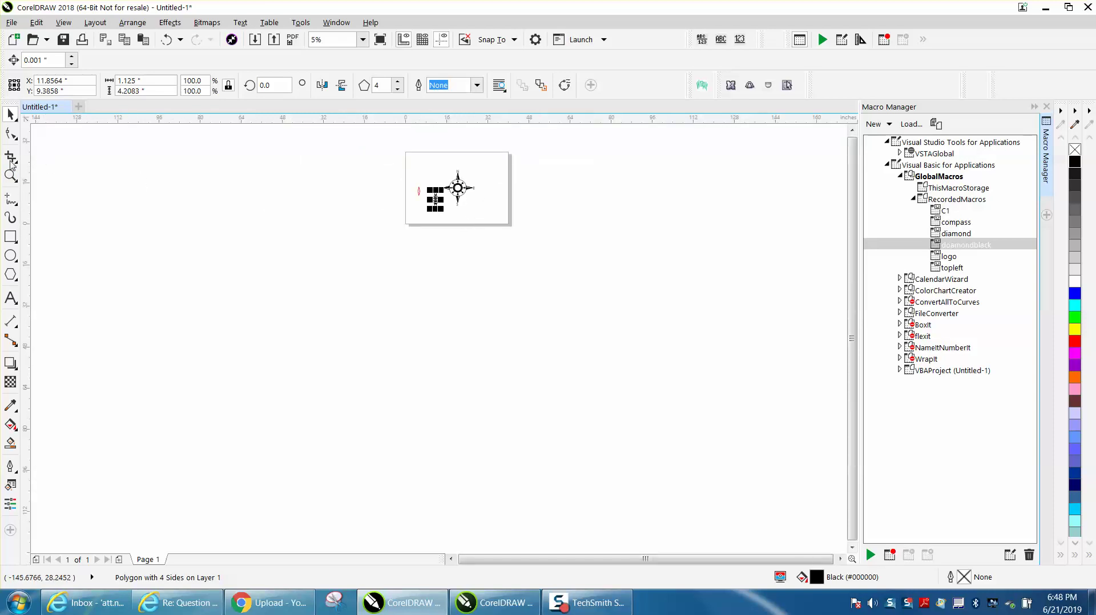
{"action": "left_click", "coordinate": [10, 175]}
{"action": "left_click_drag", "start_coordinate": [576, 231], "coordinate": [578, 233]}
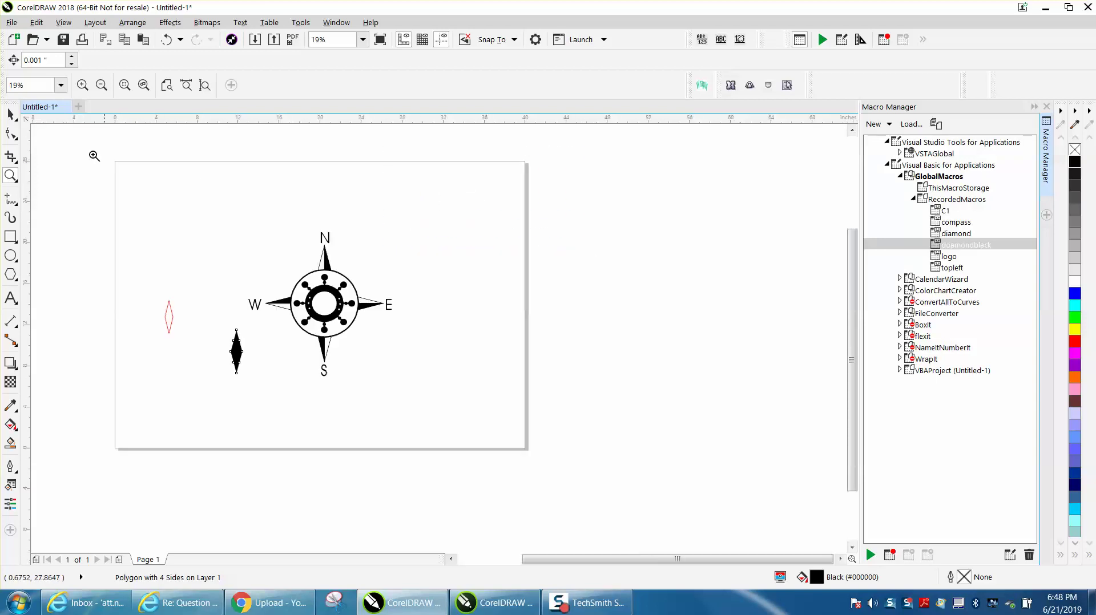
{"action": "left_click", "coordinate": [10, 114]}
{"action": "left_click", "coordinate": [342, 284]}
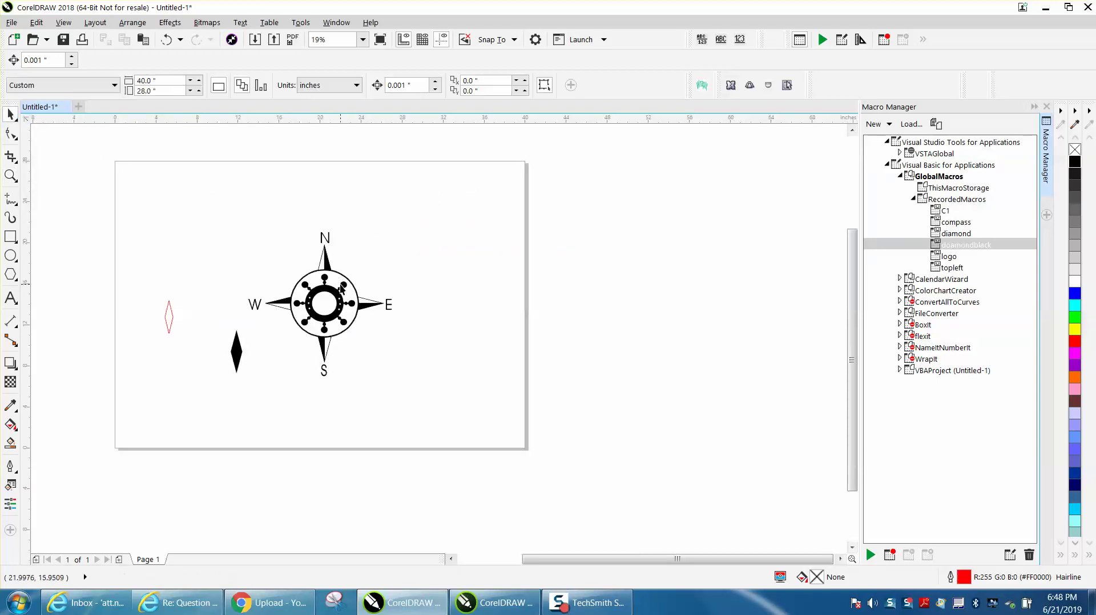
{"action": "key", "text": "Delete"}
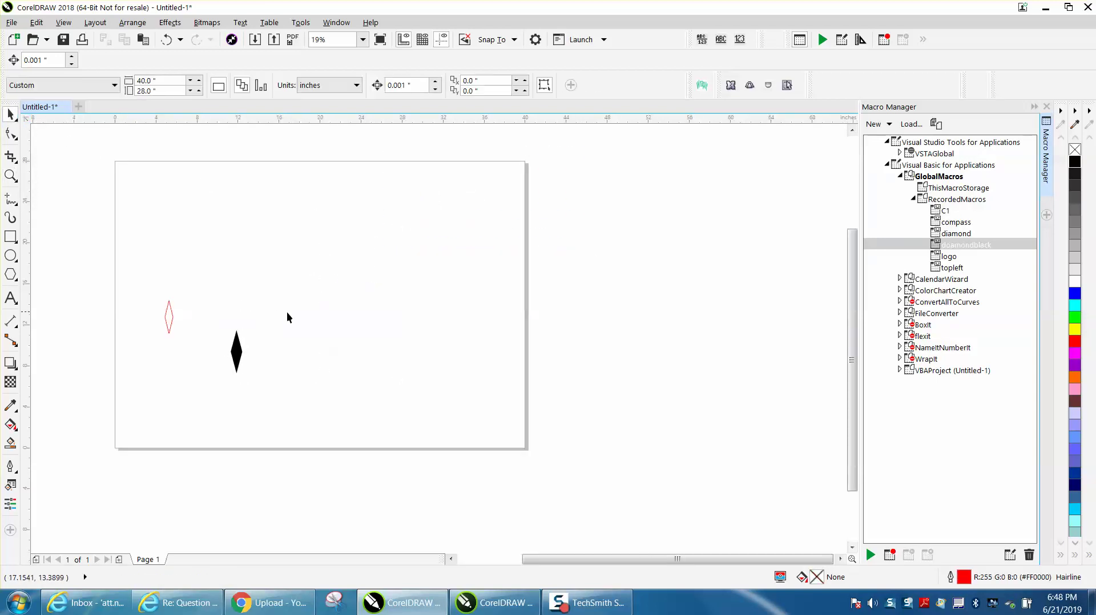
Centre the black diamond on the page and align it flush with the page's top-left corner, checking the fit up close
{"action": "left_click", "coordinate": [236, 351]}
{"action": "key", "text": "p"}
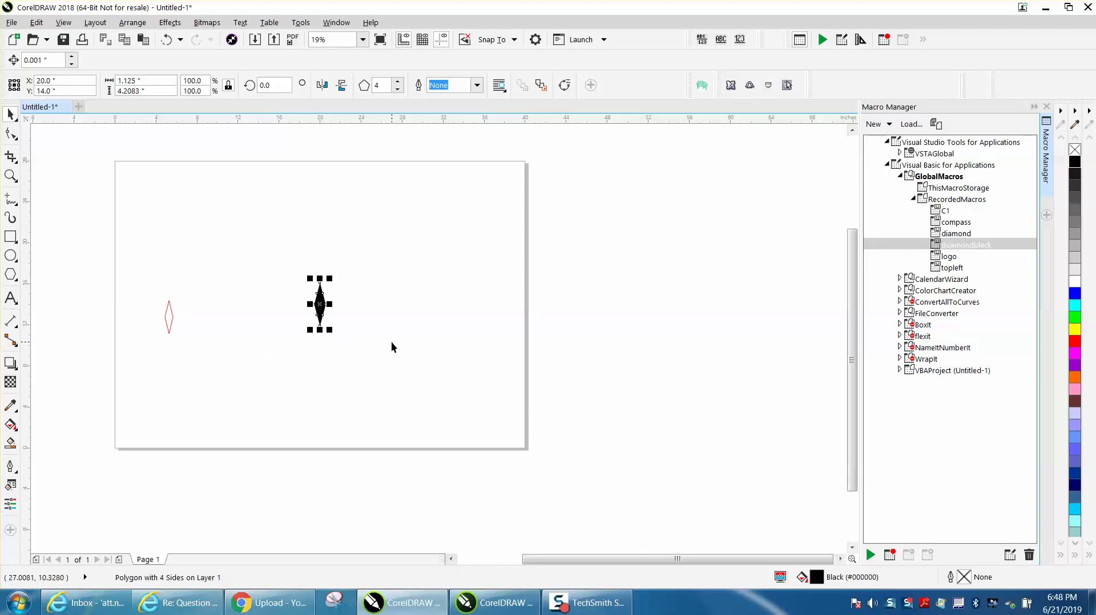
{"action": "key", "text": "l"}
{"action": "key", "text": "t"}
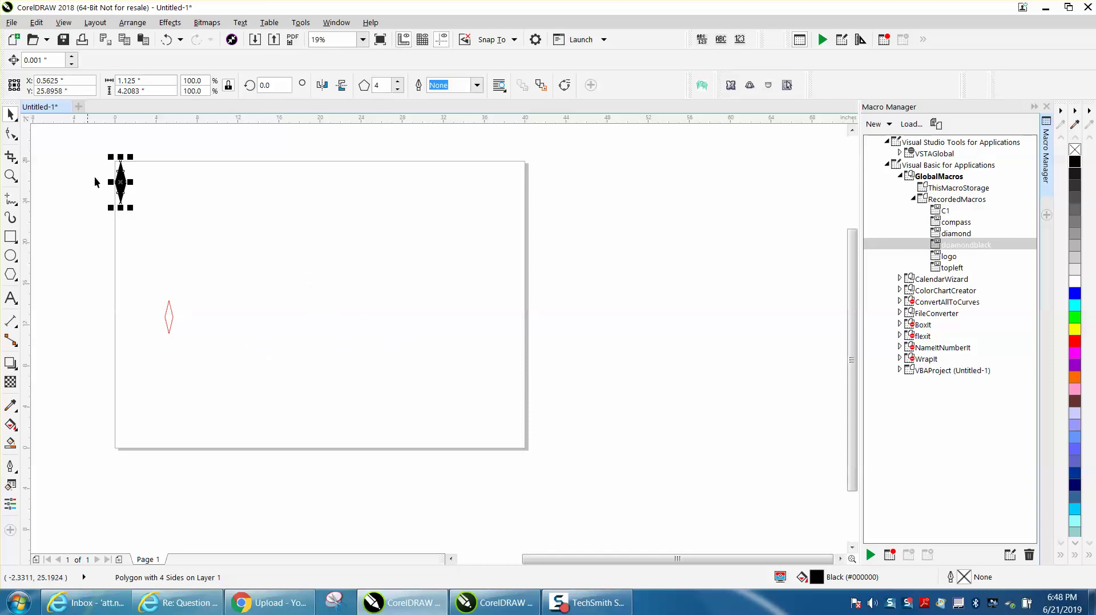
{"action": "left_click", "coordinate": [17, 176]}
{"action": "left_click_drag", "start_coordinate": [101, 161], "coordinate": [197, 224]}
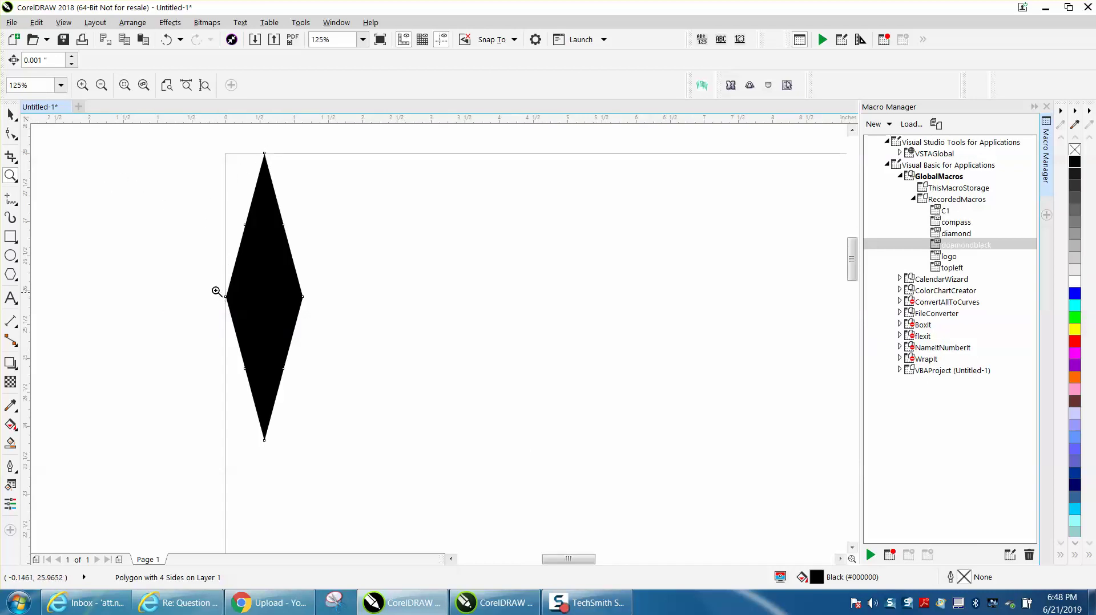
{"action": "scroll", "coordinate": [235, 246], "scroll_direction": "down", "scroll_amount": 4}
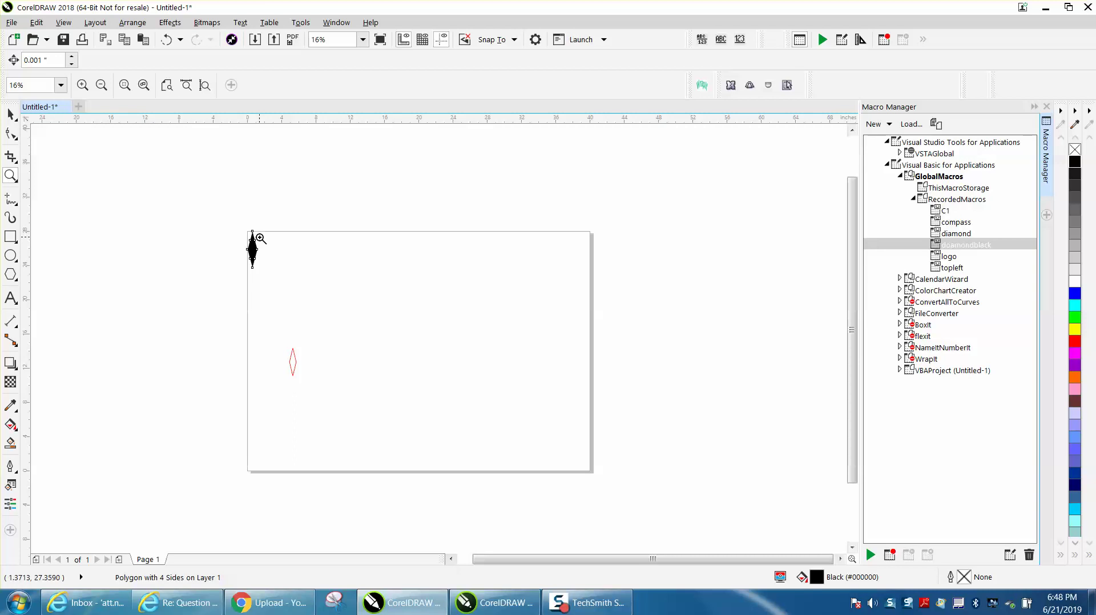